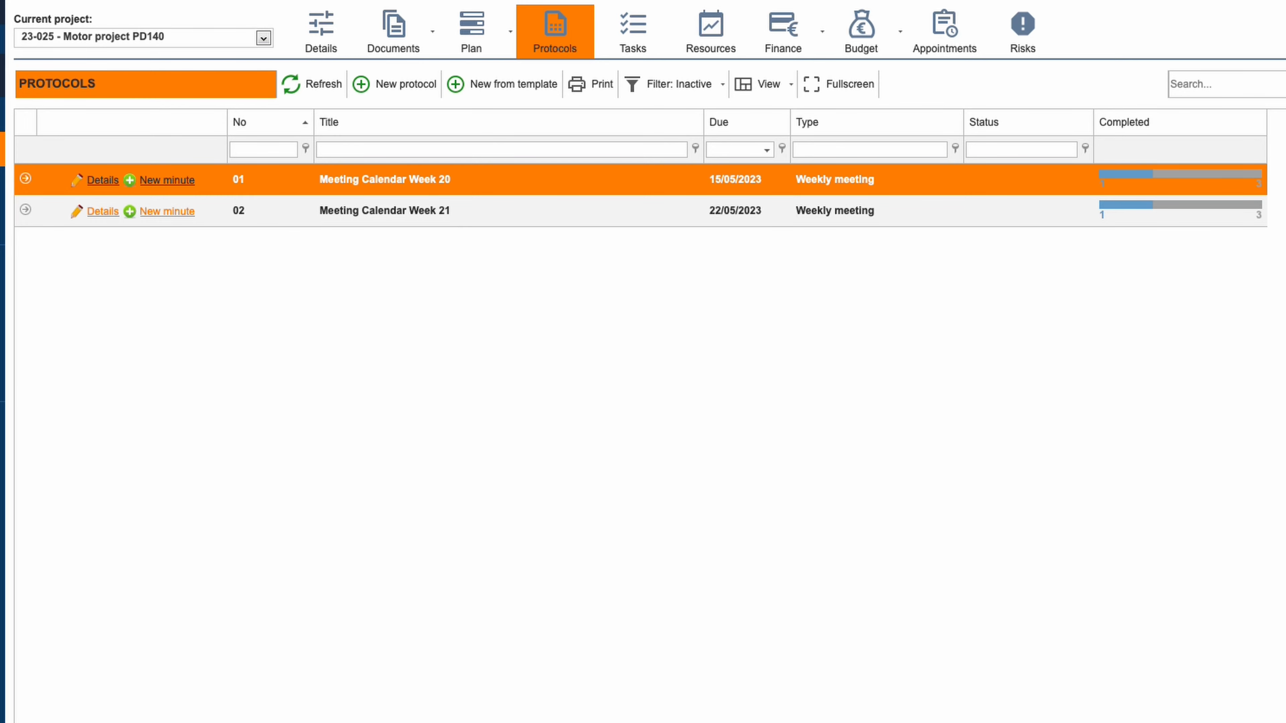
Step: Review the minutes recorded in the Meeting Calendar Week 21 protocol
{"action": "left_click", "coordinate": [25, 210]}
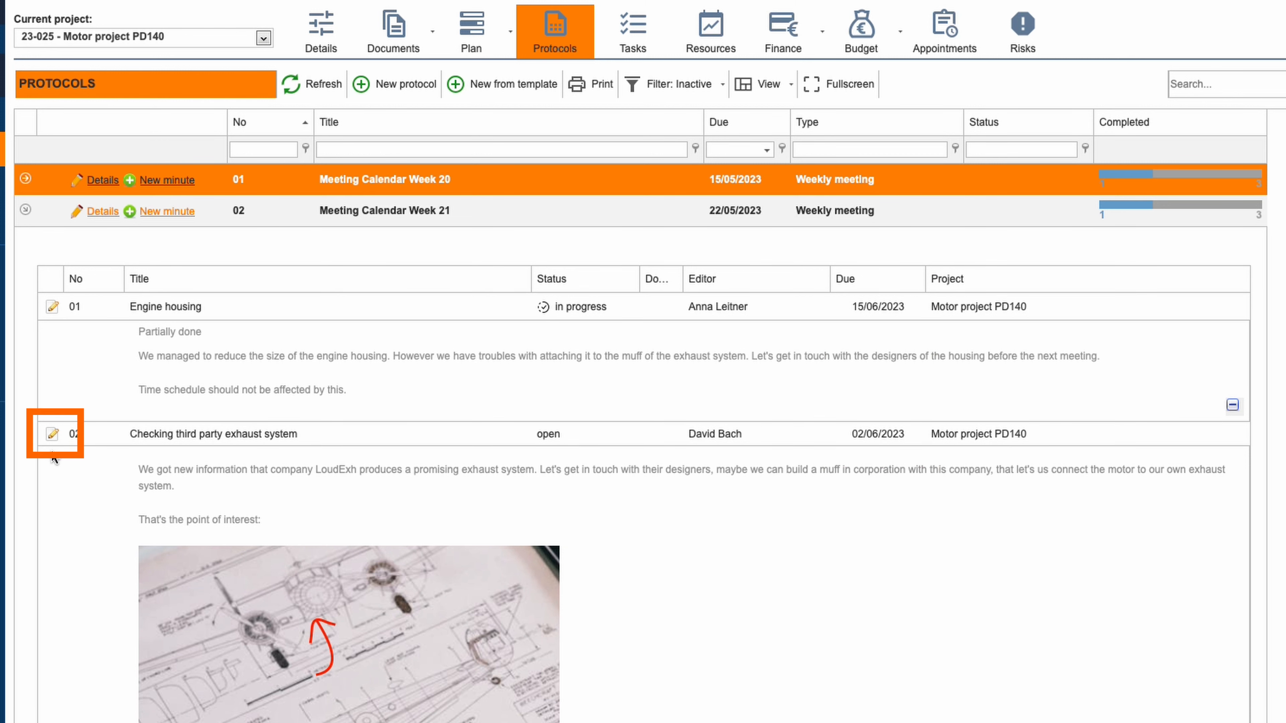
{"action": "left_click", "coordinate": [26, 209]}
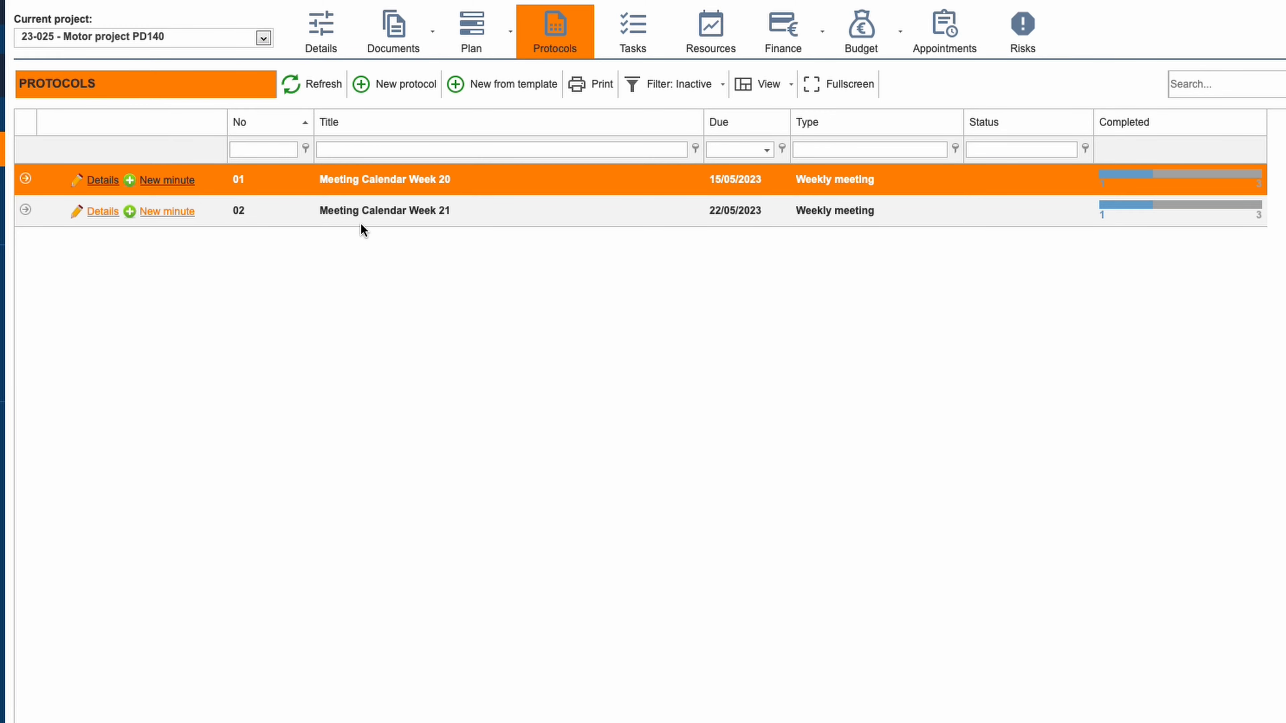
Step: Create a new protocol of type Protocol titled "Status quo meeting"
{"action": "left_click", "coordinate": [395, 100]}
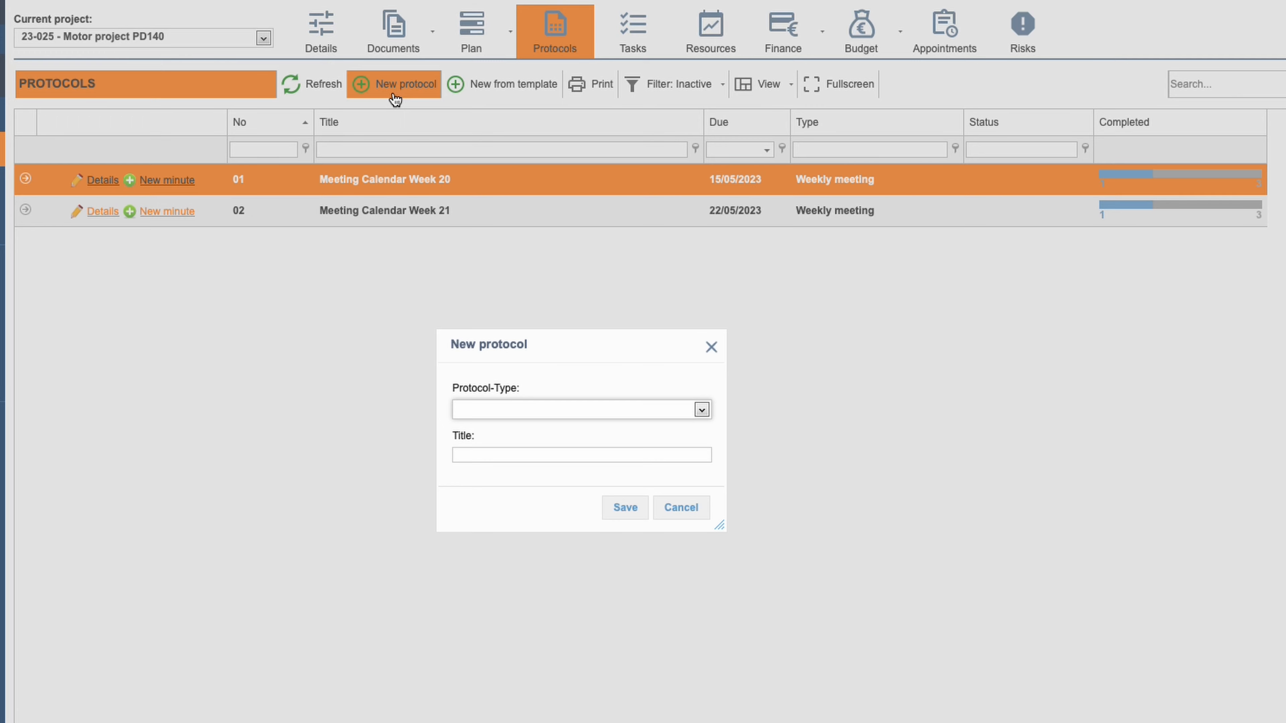
{"action": "left_click", "coordinate": [702, 411]}
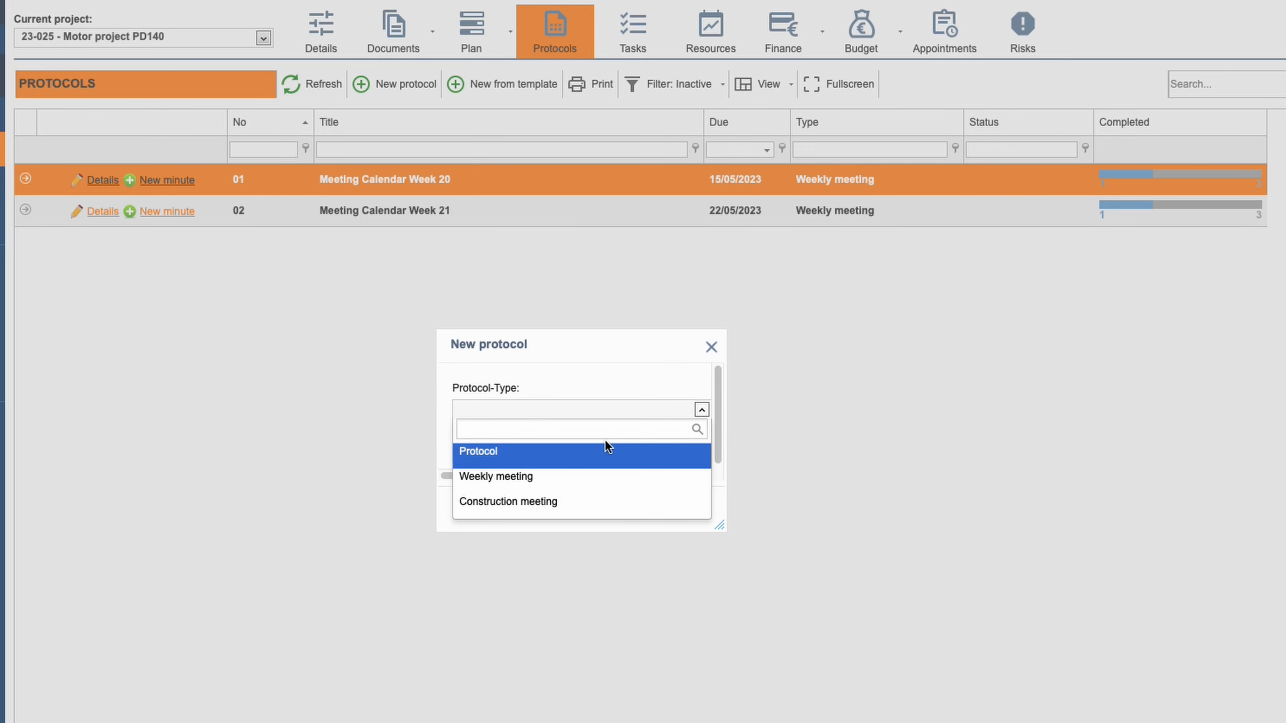
{"action": "left_click", "coordinate": [577, 454]}
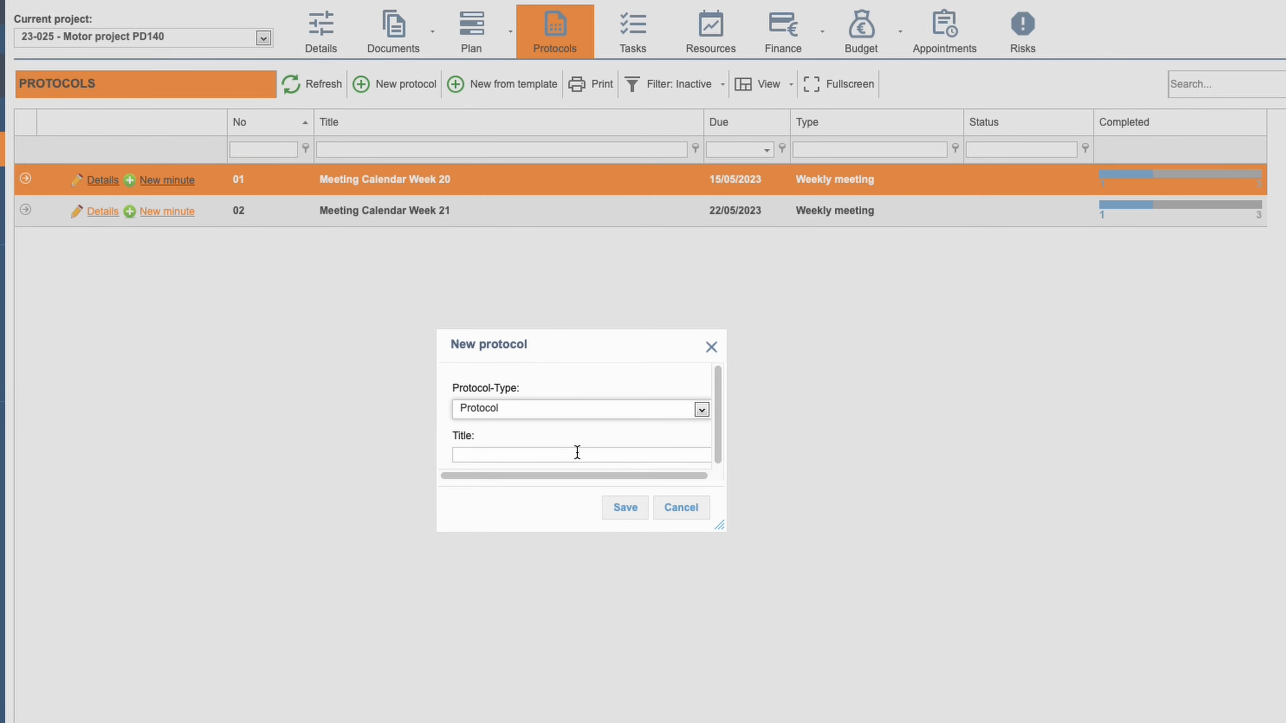
{"action": "type", "text": "Status quo meeting"}
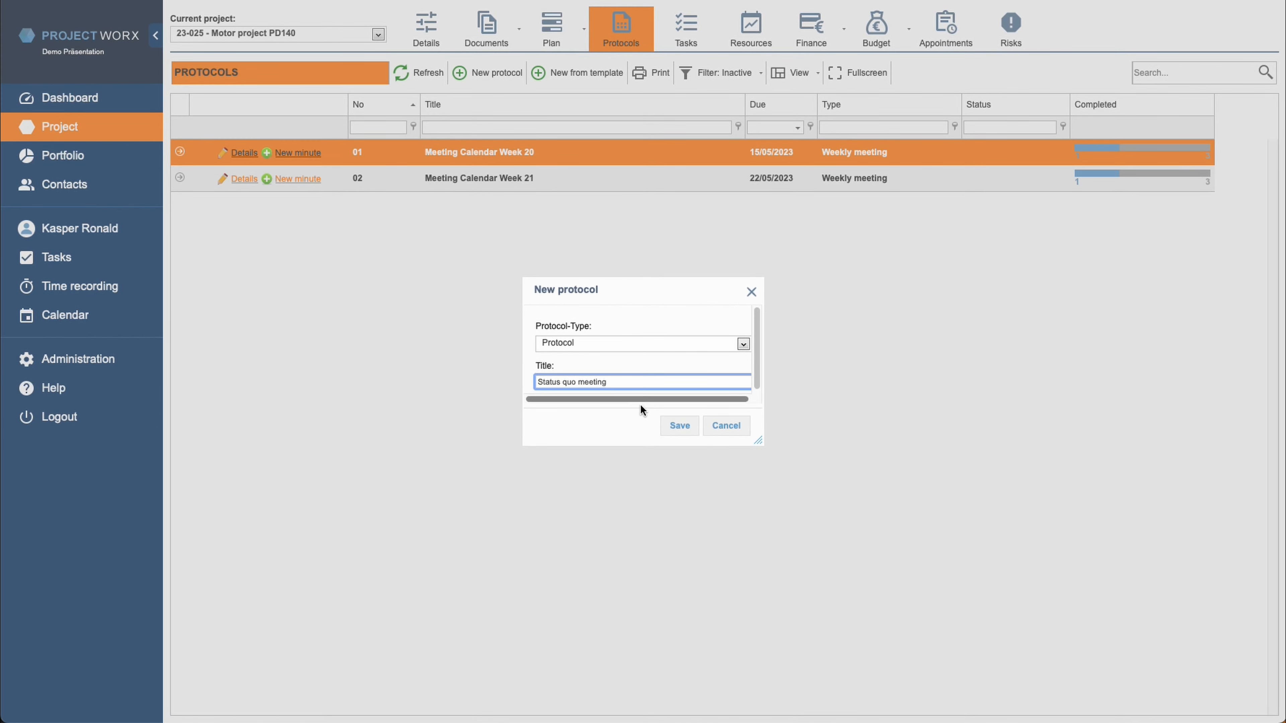
{"action": "left_click", "coordinate": [674, 426]}
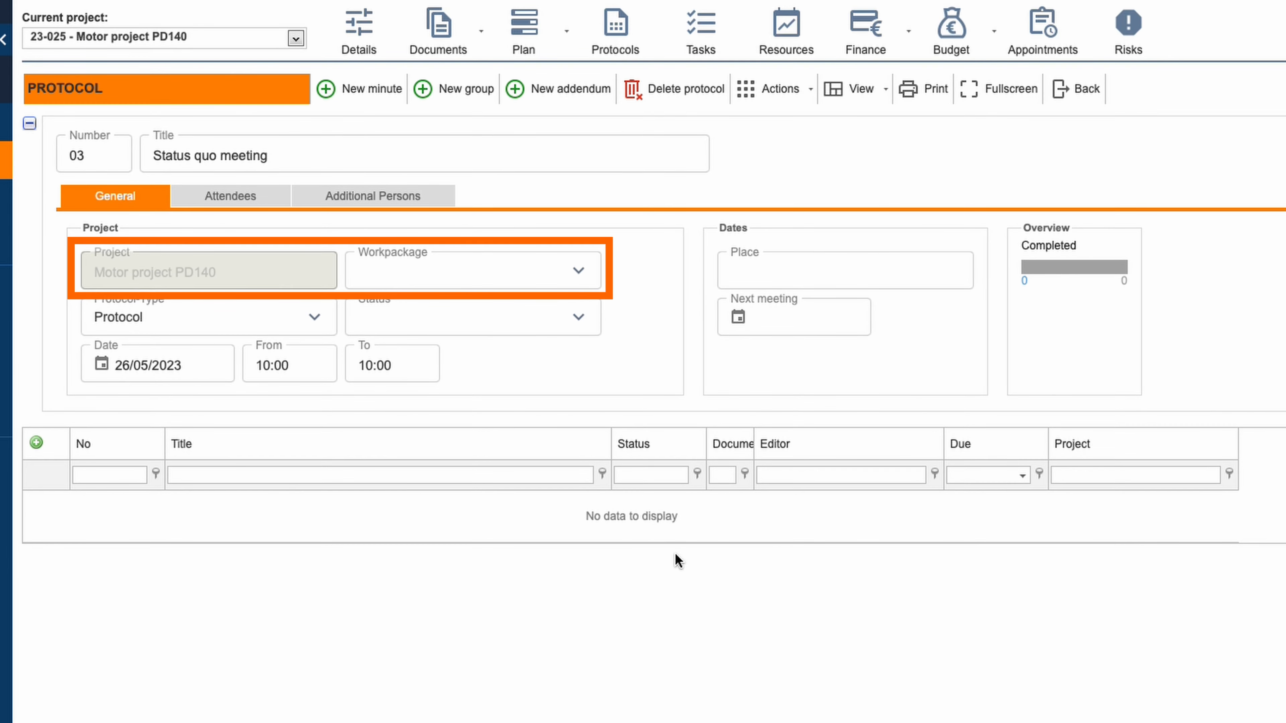
Step: Assign the Kick-off workpackage to the Status quo meeting protocol
{"action": "left_click", "coordinate": [580, 272]}
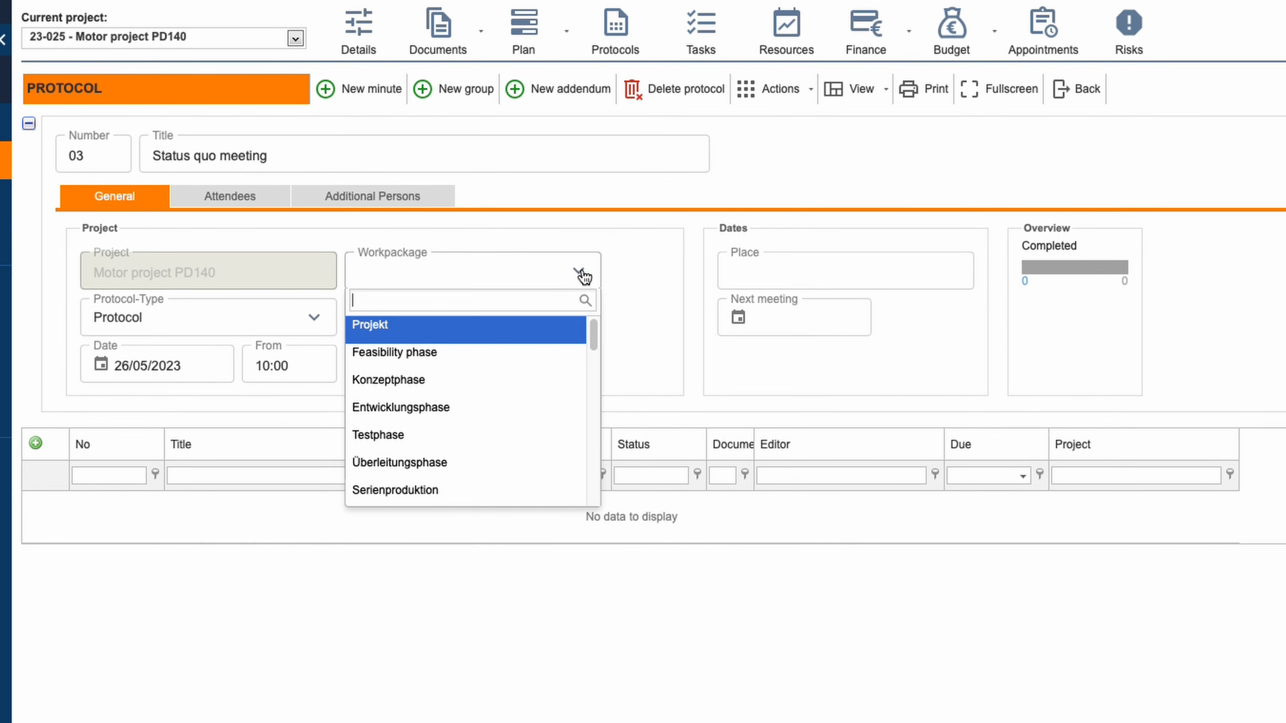
{"action": "type", "text": "kick"}
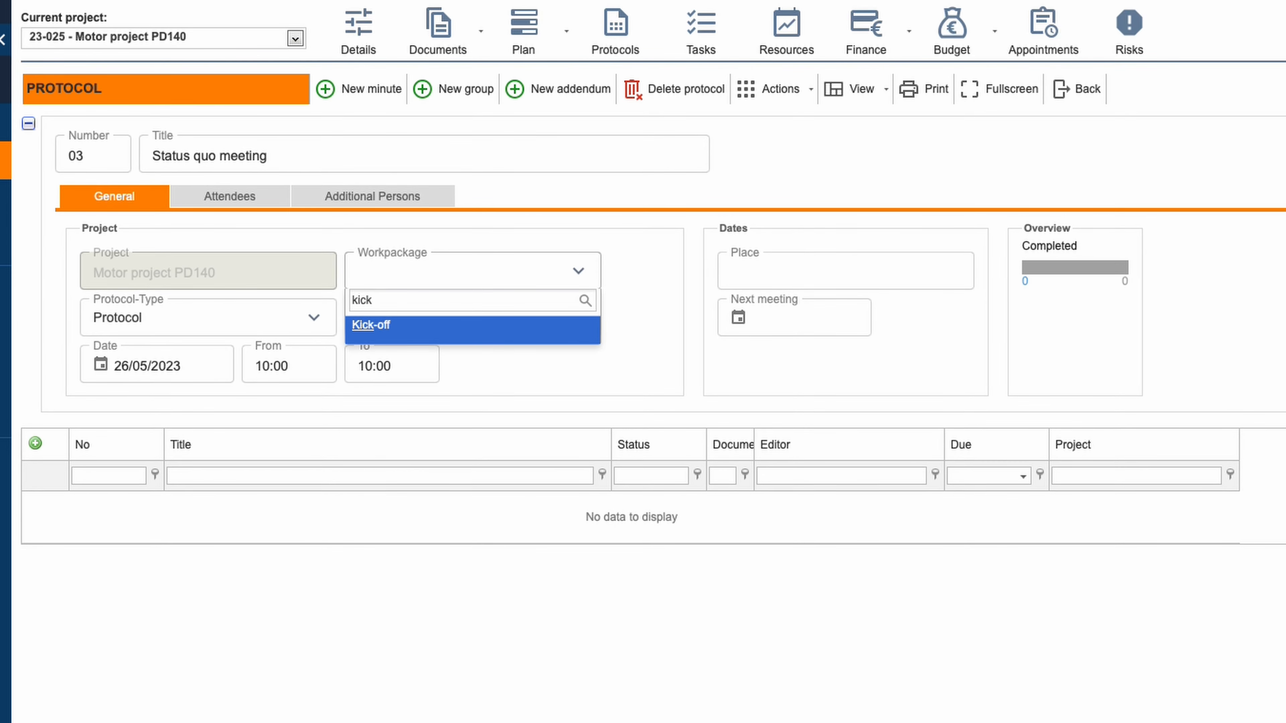
{"action": "key", "text": "Return"}
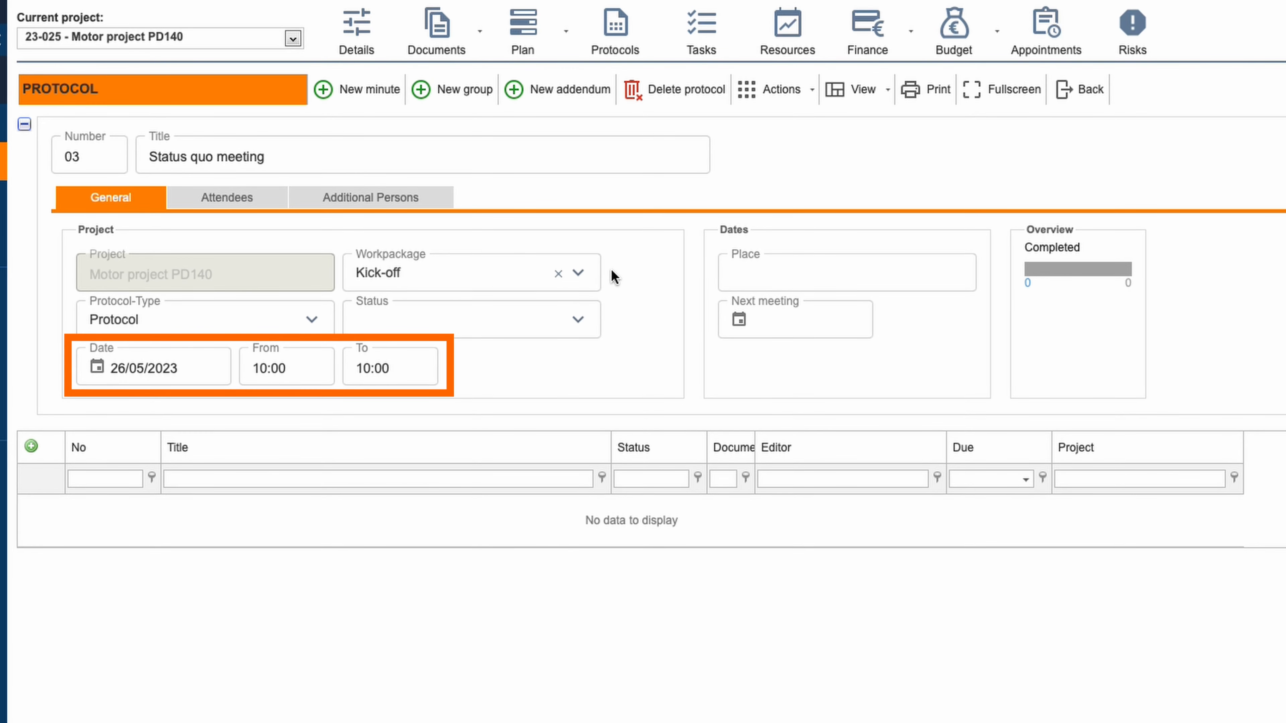
Step: Add two contacts as attendees of the Status quo meeting protocol
{"action": "left_click", "coordinate": [231, 200]}
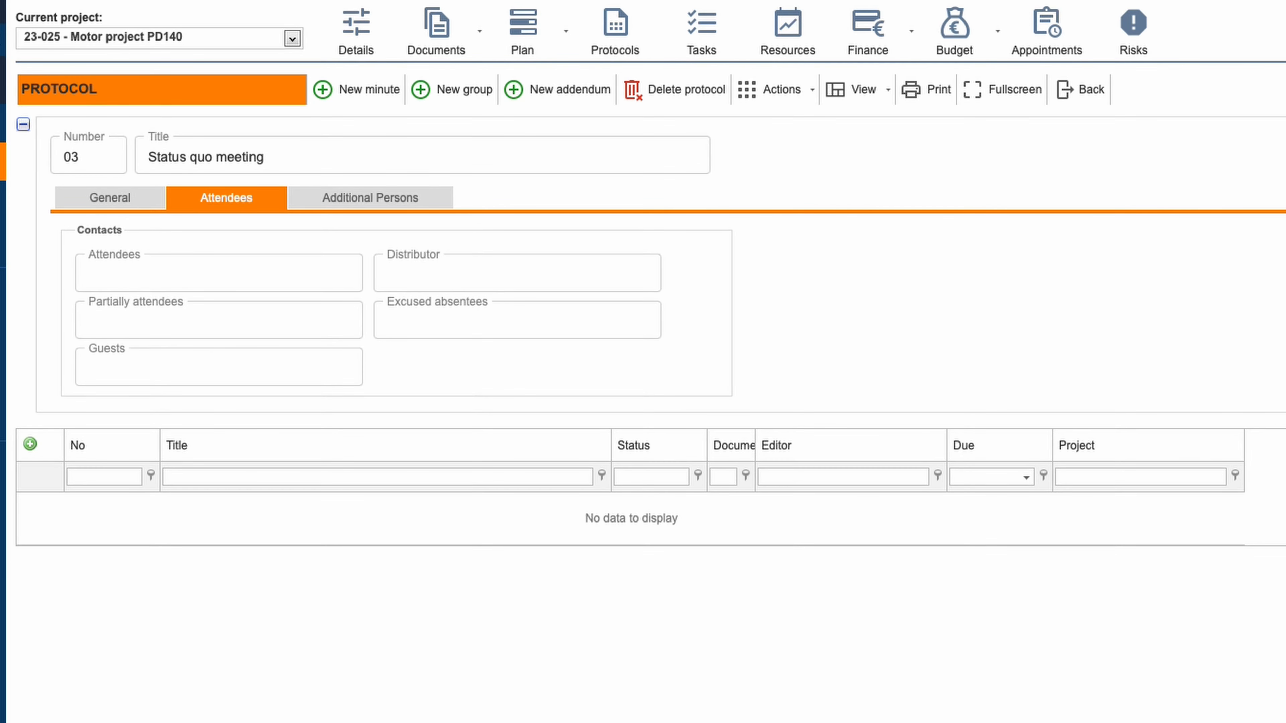
{"action": "left_click", "coordinate": [175, 276]}
{"action": "type", "text": "kas"}
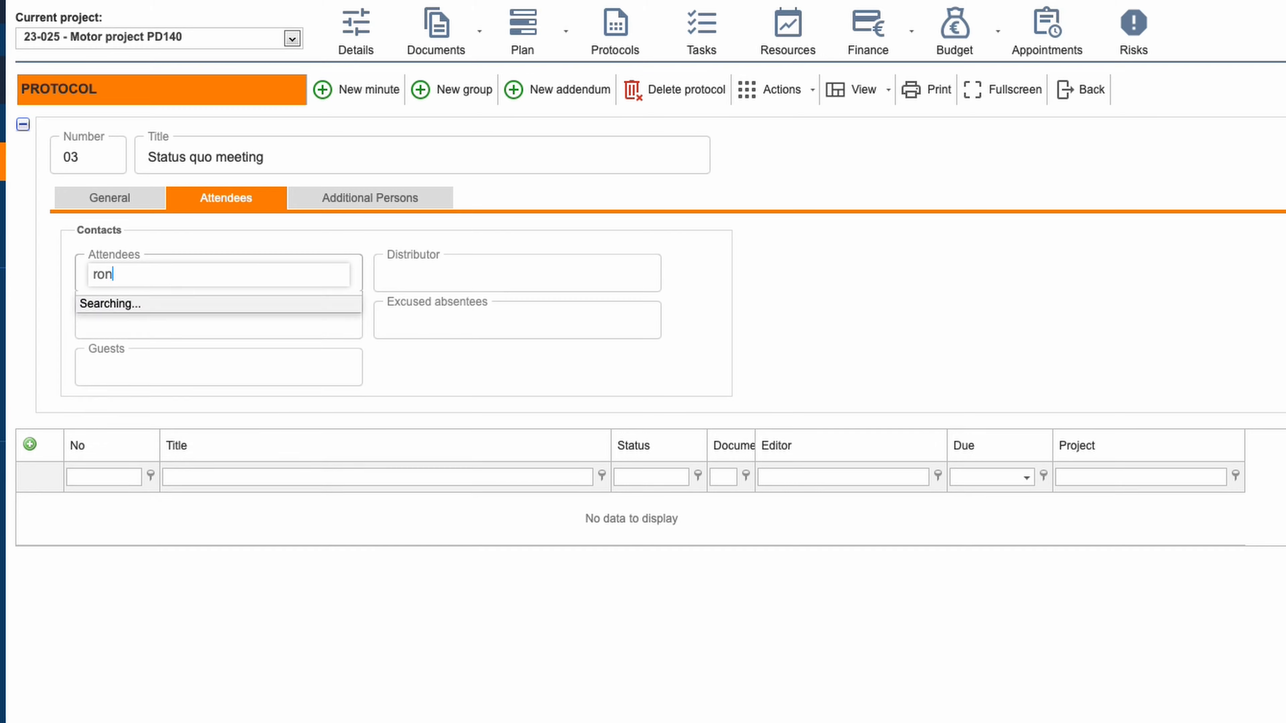
{"action": "key", "text": "Return"}
{"action": "type", "text": "harald"}
{"action": "key", "text": "Return"}
Step: Add one contact as distributor of the protocol and return to its general details
{"action": "left_click", "coordinate": [554, 282]}
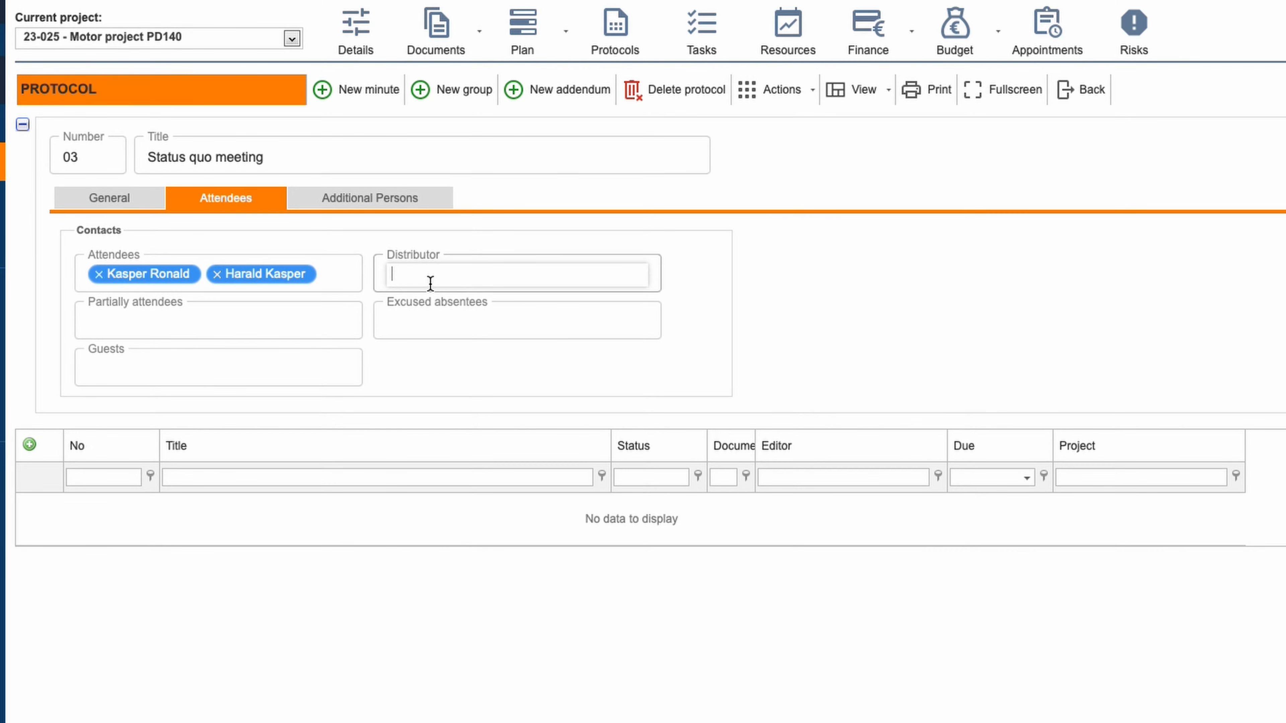
{"action": "type", "text": "anna"}
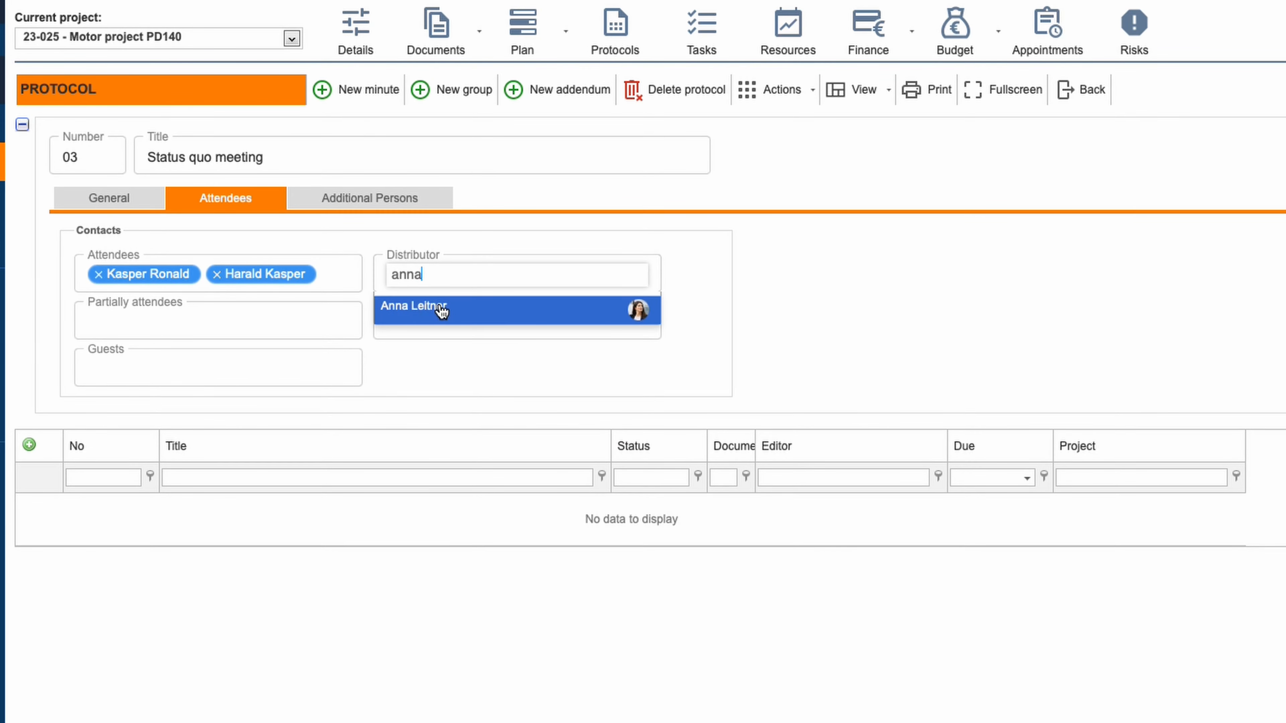
{"action": "left_click", "coordinate": [443, 308]}
{"action": "left_click", "coordinate": [798, 315]}
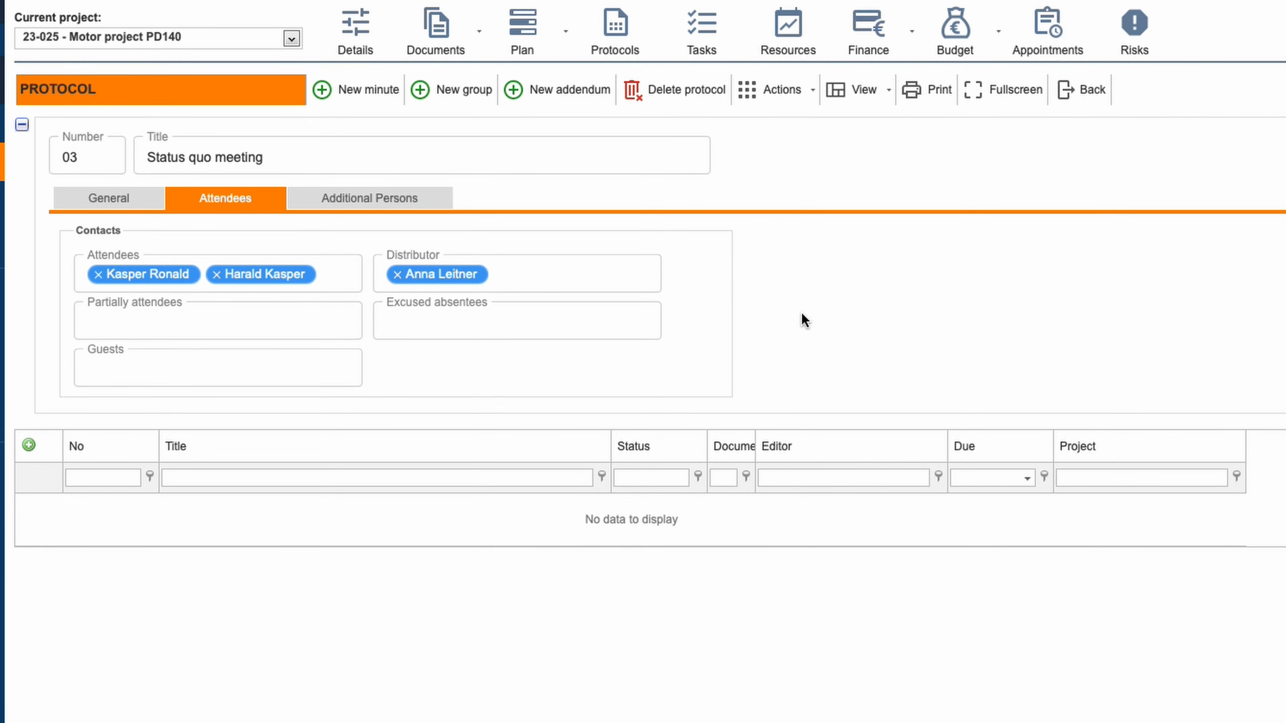
{"action": "left_click", "coordinate": [123, 205]}
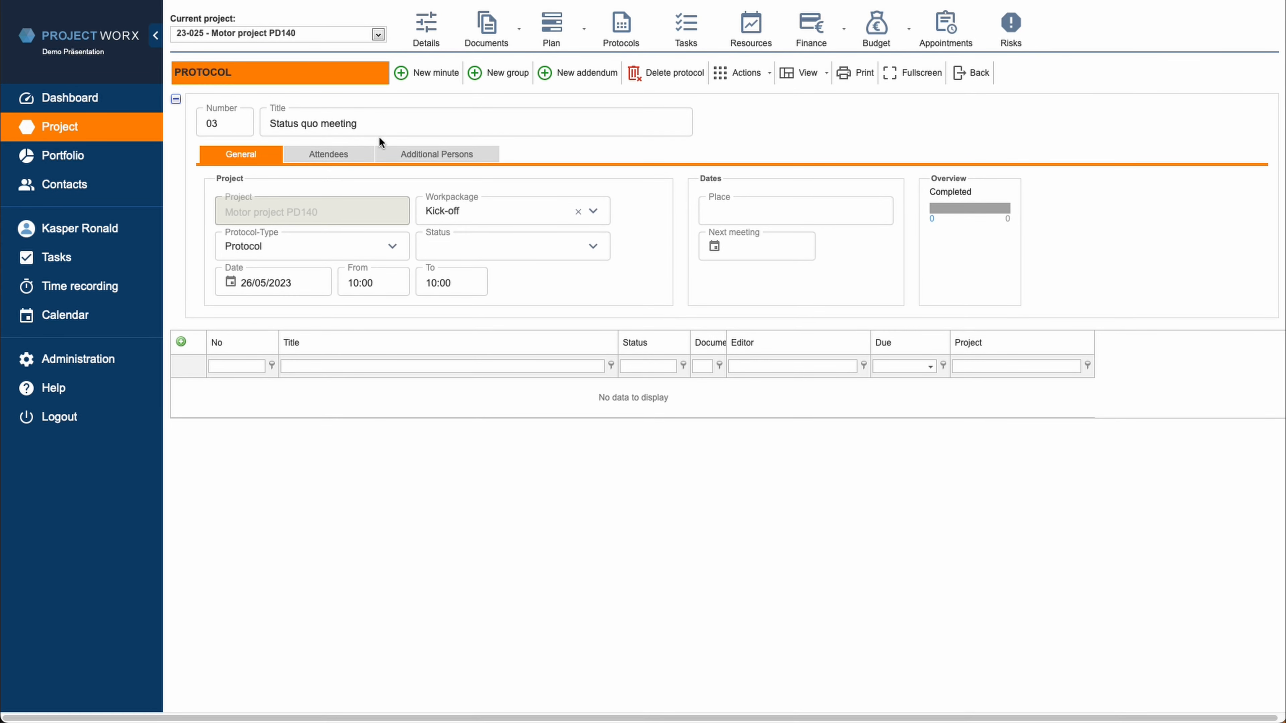
Step: Create a new minute in the protocol with the title "Agenda"
{"action": "left_click", "coordinate": [436, 73]}
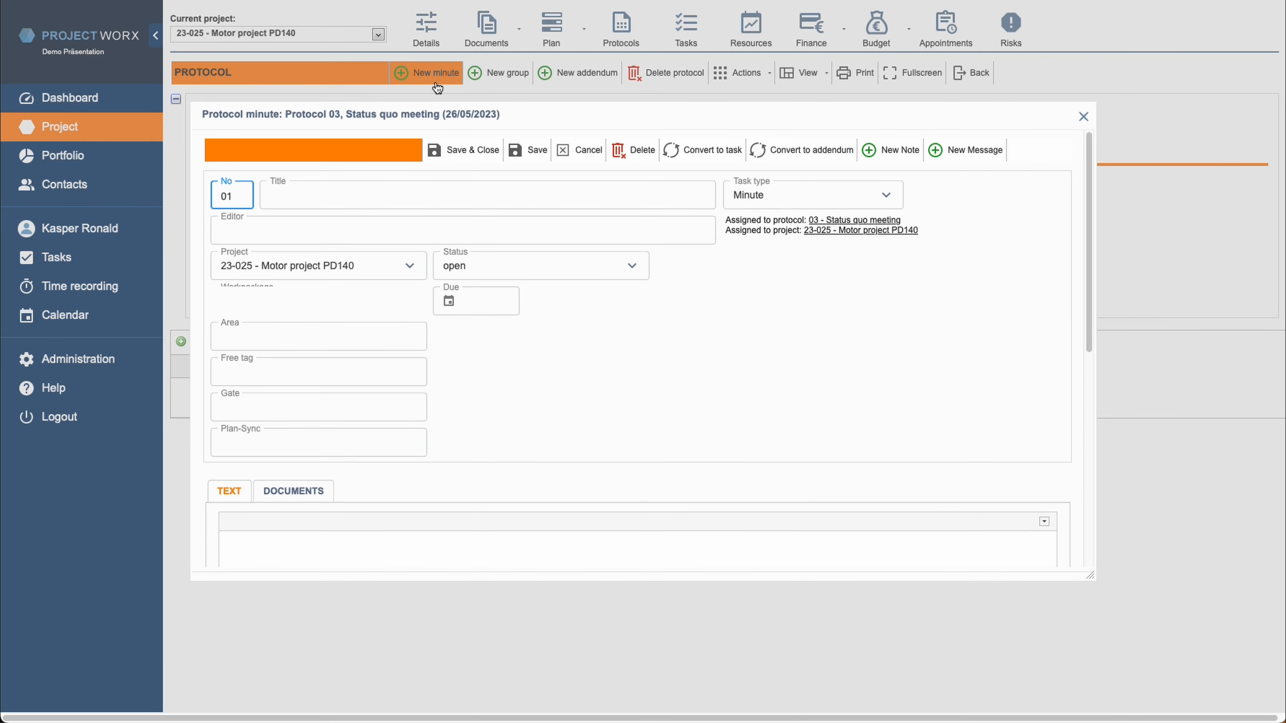
{"action": "left_click", "coordinate": [344, 182]}
{"action": "type", "text": "Agenda"}
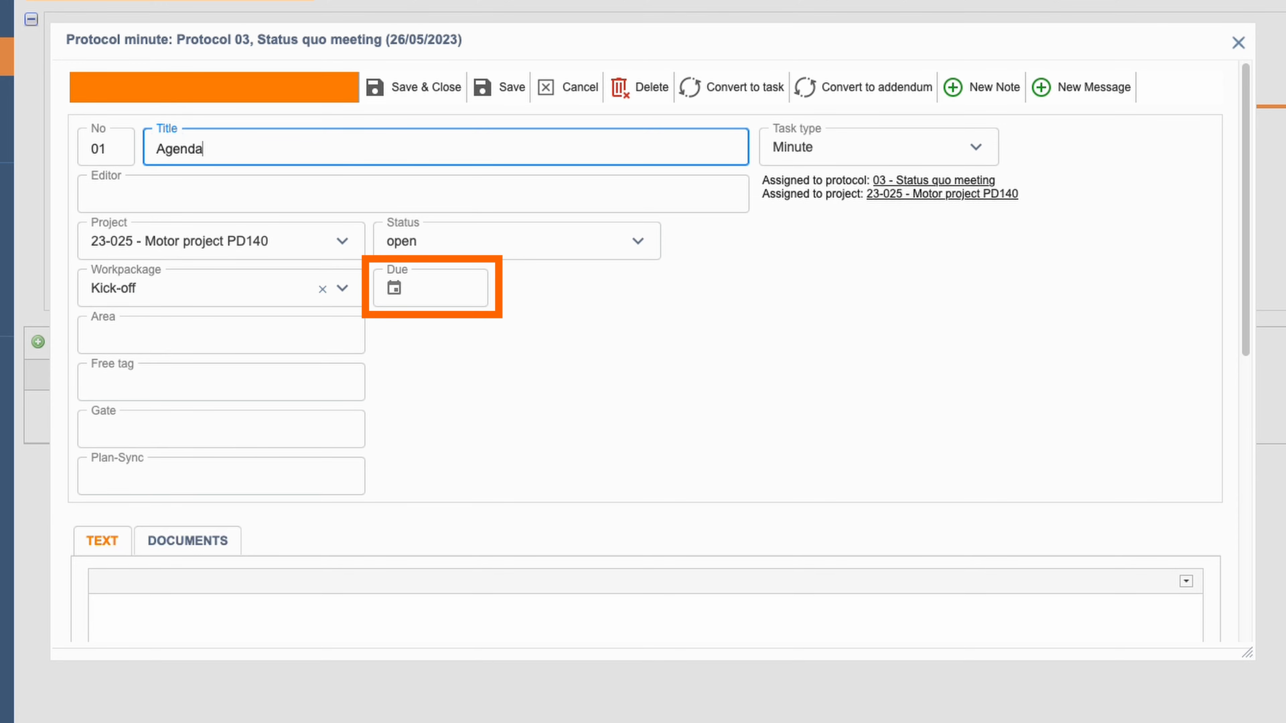
Step: Write the Agenda text "Today we discuss:" followed by "Exhaust pipe" and "Motor management" as a bulleted list
{"action": "scroll", "coordinate": [738, 365], "scroll_direction": "down", "scroll_amount": 2}
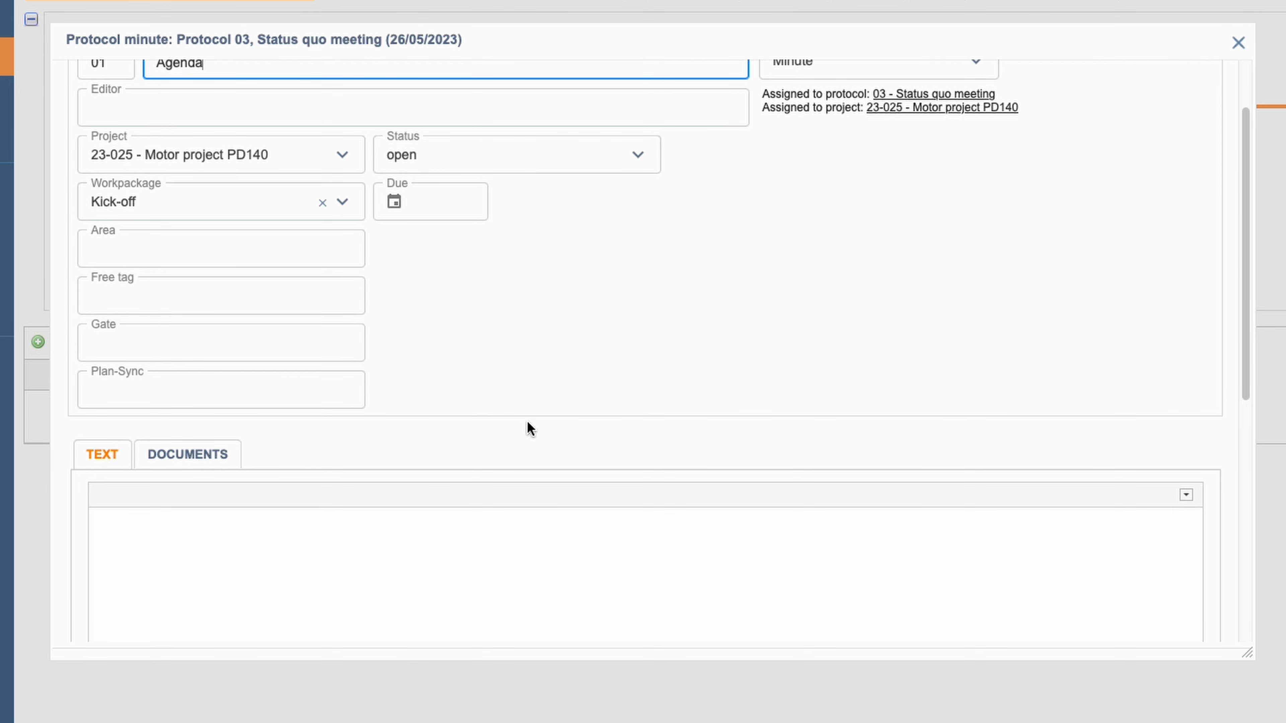
{"action": "left_click", "coordinate": [355, 545]}
{"action": "type", "text": "Today we discuss:"}
{"action": "key", "text": "Return"}
{"action": "type", "text": "Exhaust pipe"}
{"action": "key", "text": "Return"}
{"action": "type", "text": "Motor management"}
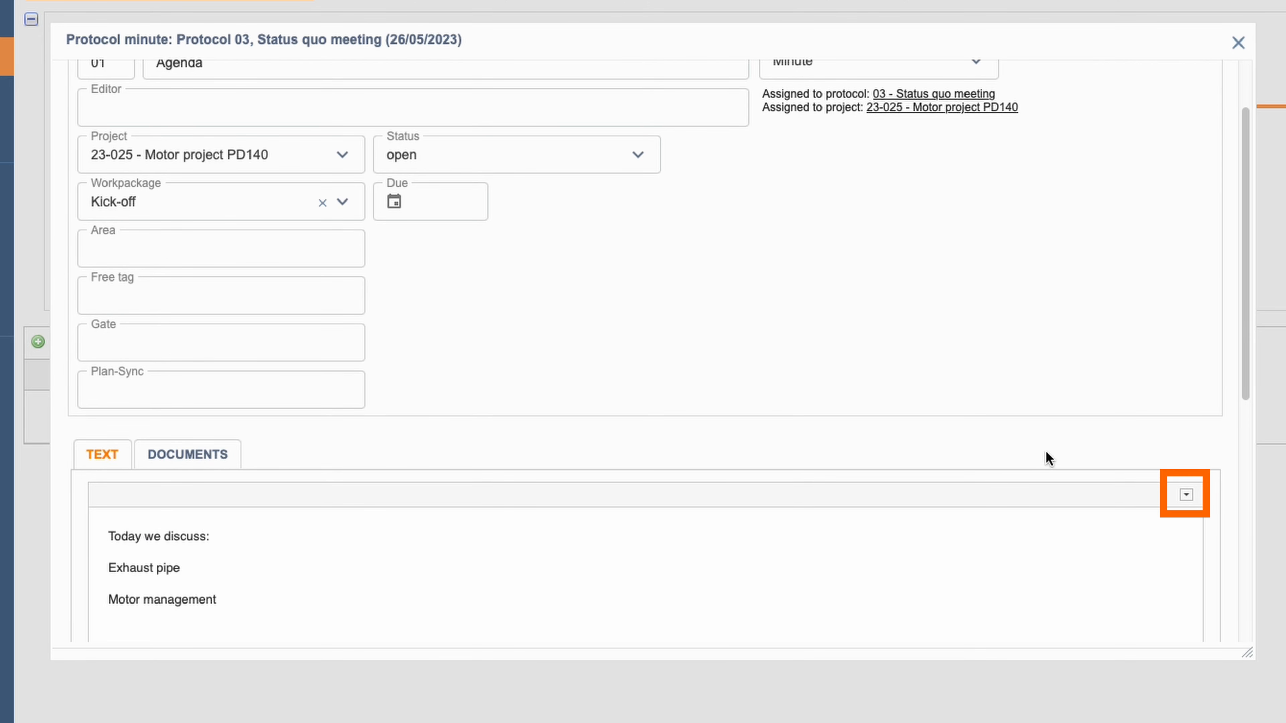
{"action": "left_click", "coordinate": [1186, 495]}
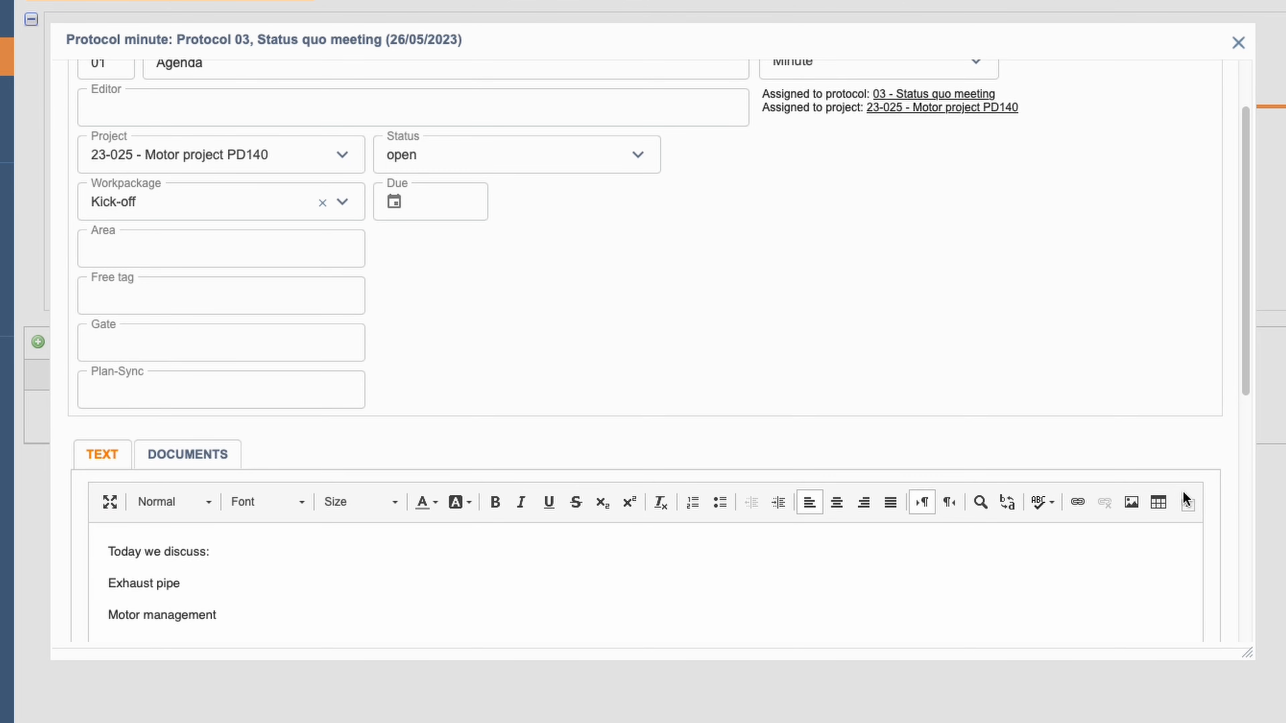
{"action": "left_click_drag", "start_coordinate": [240, 616], "coordinate": [60, 578]}
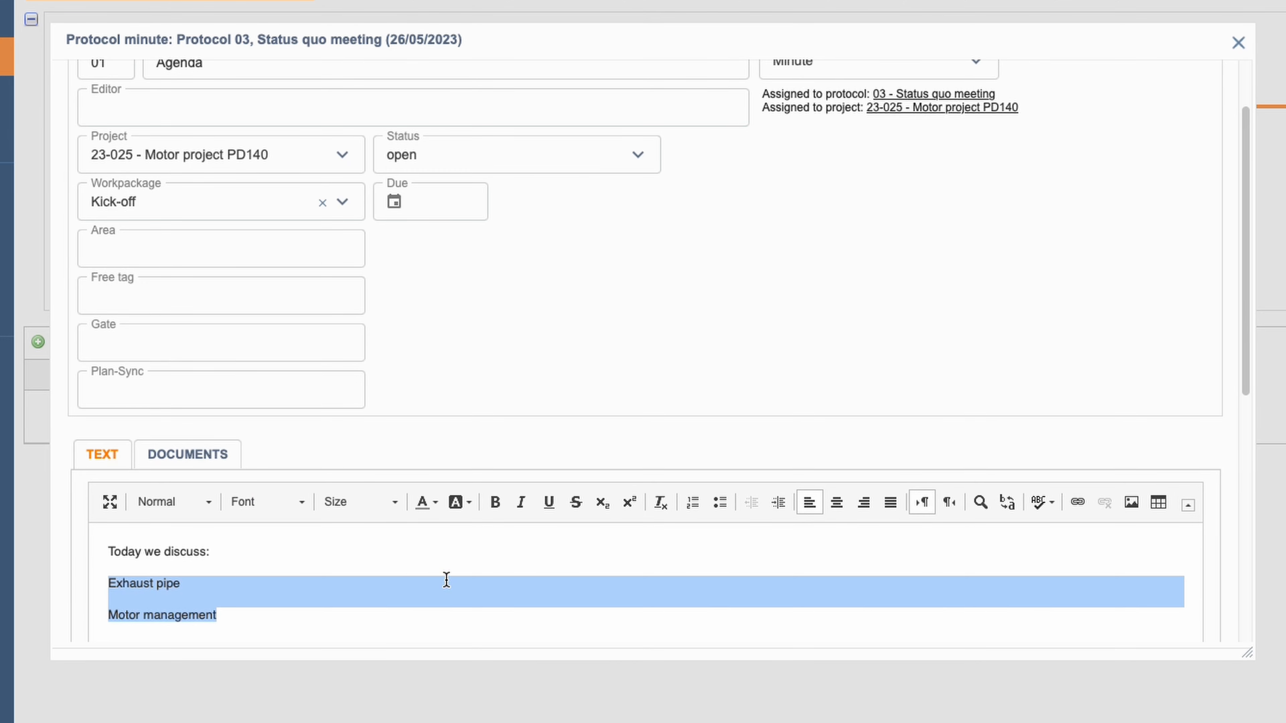
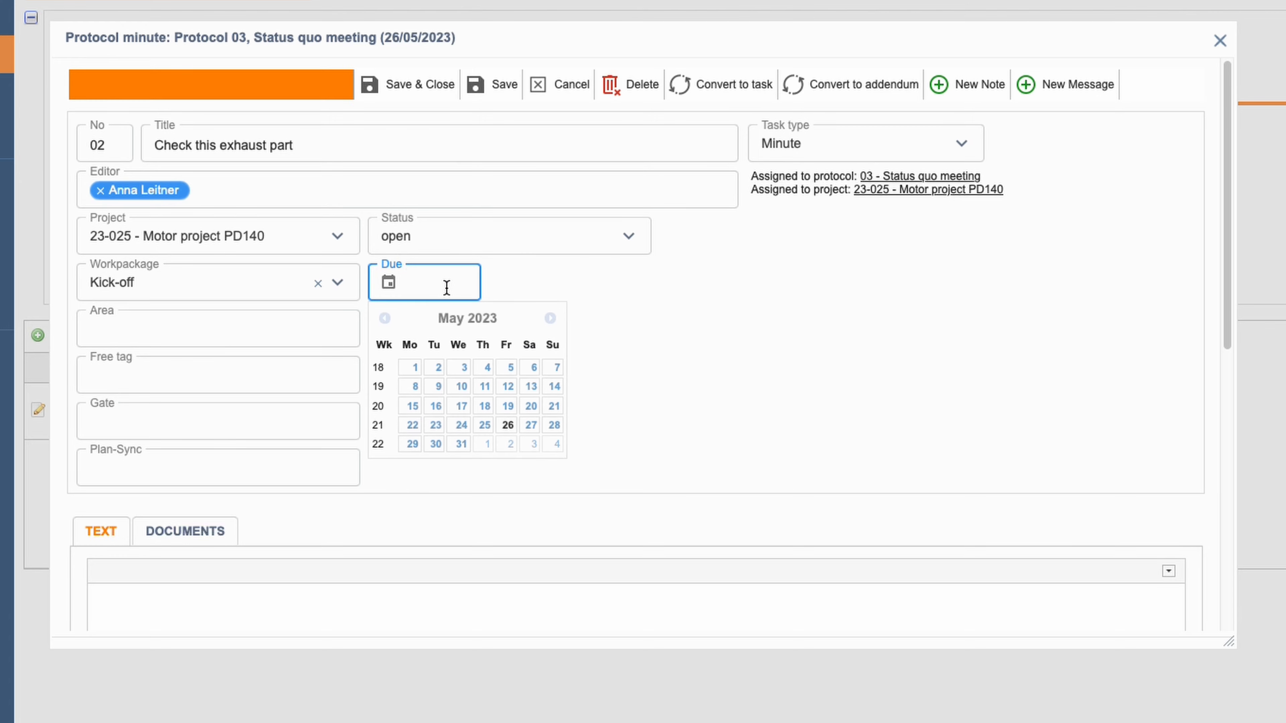
Step: Set the due date of the exhaust part minute to 02/06/2023 and enter the text "Please check this part of the exhaust:"
{"action": "left_click", "coordinate": [505, 448]}
{"action": "scroll", "coordinate": [1235, 235], "scroll_direction": "down", "scroll_amount": 2}
{"action": "scroll", "coordinate": [1235, 233], "scroll_direction": "down", "scroll_amount": 3}
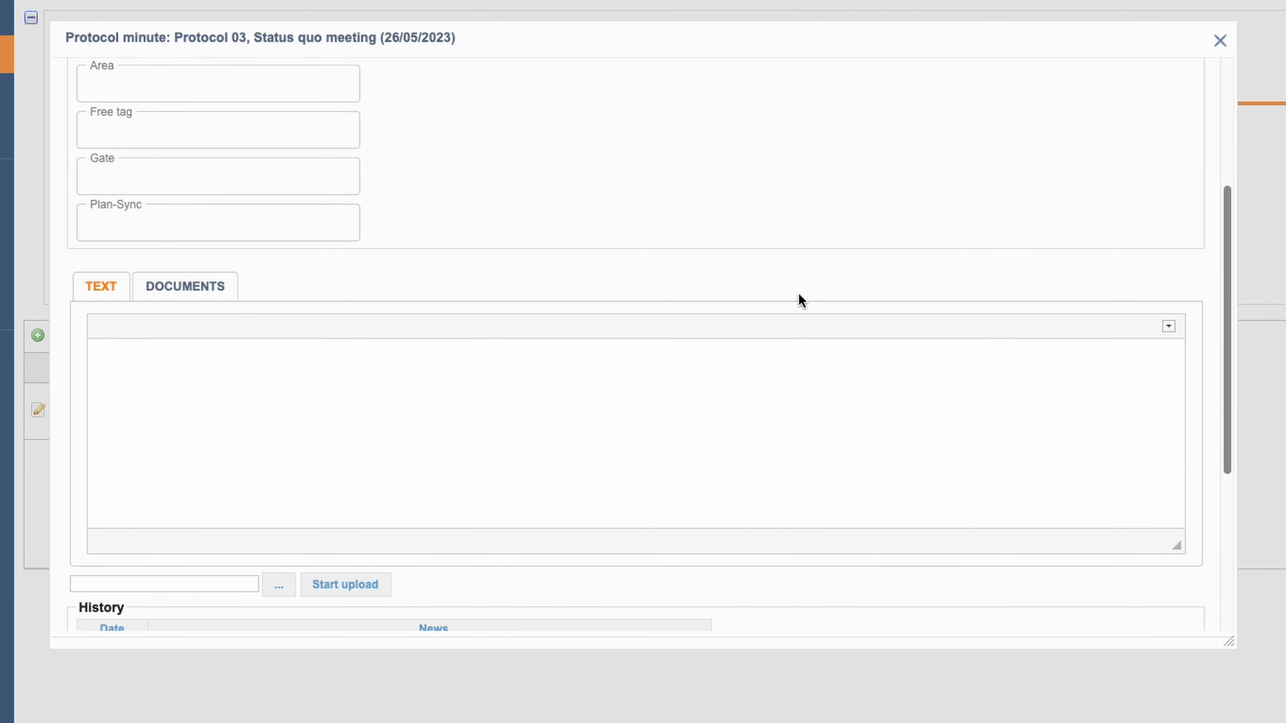
{"action": "type", "text": "Please check this part of the exhaust:"}
Step: Insert the marked exhaust photo below the minute's text, and save and close the minute
{"action": "left_click_drag", "start_coordinate": [3, 395], "coordinate": [163, 424]}
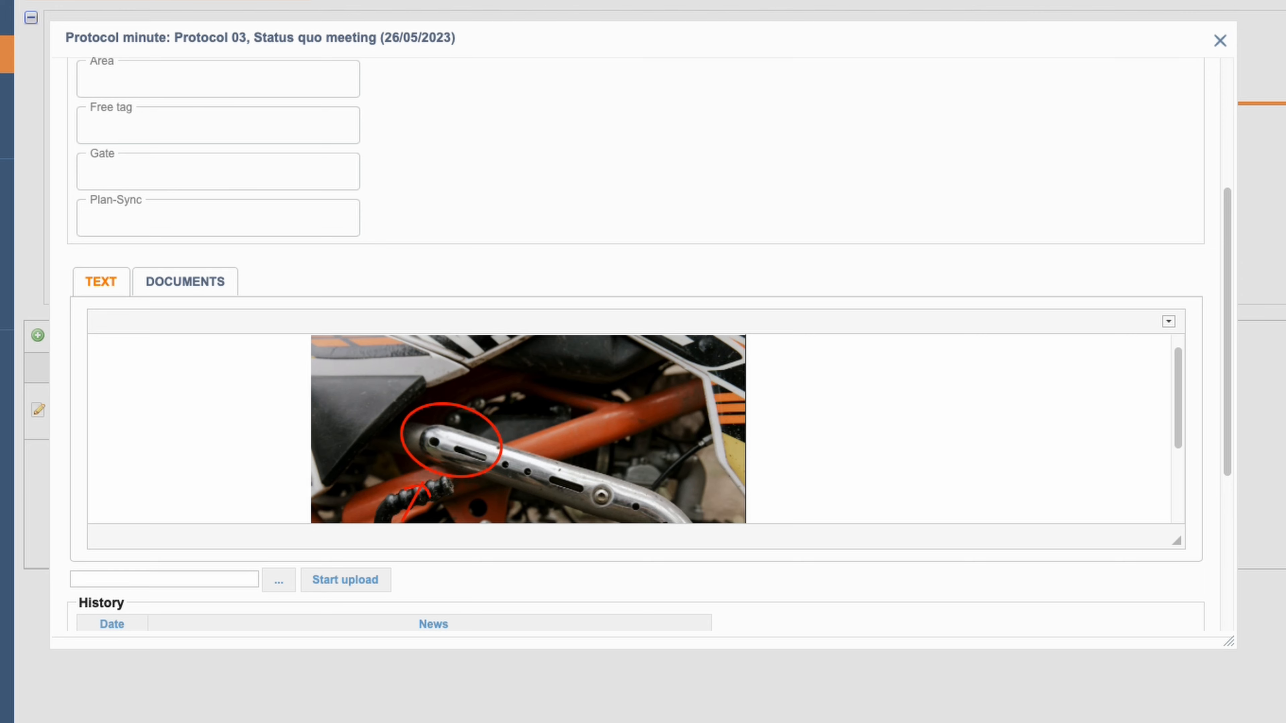
{"action": "scroll", "coordinate": [1217, 247], "scroll_direction": "up", "scroll_amount": 5}
{"action": "left_click", "coordinate": [418, 102]}
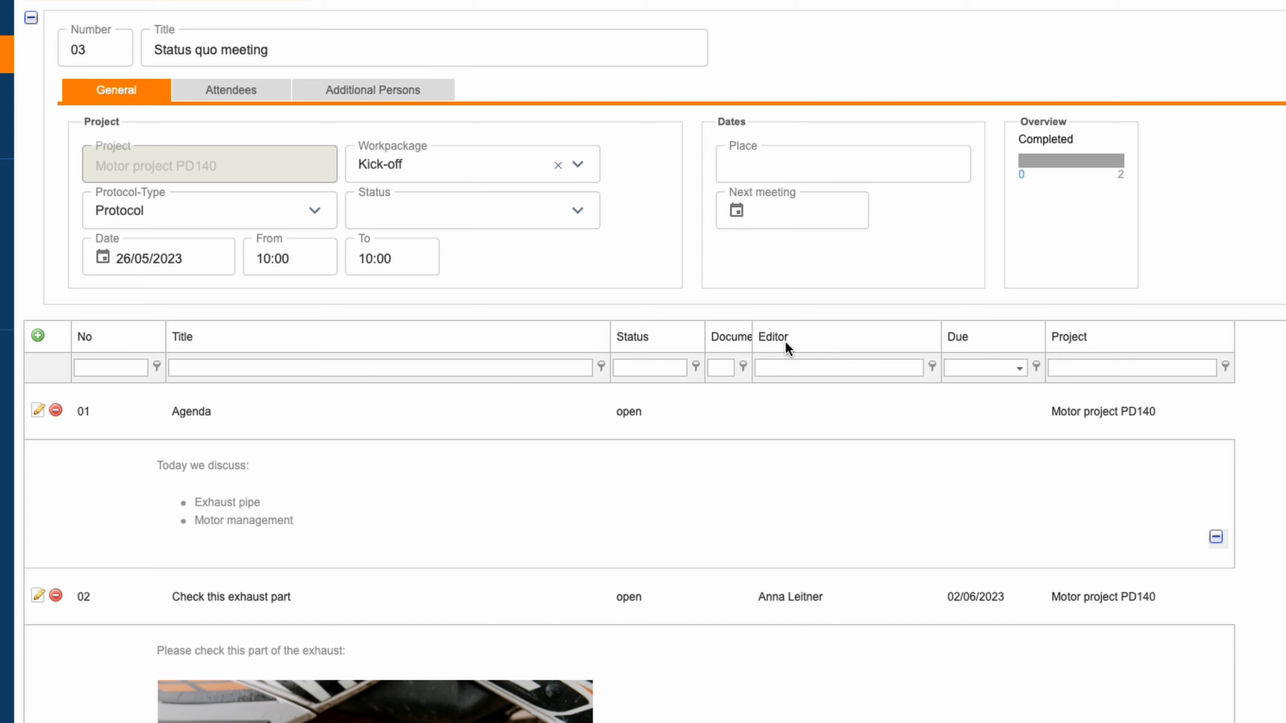
Step: Change the status of the Agenda minute to Info
{"action": "right_click", "coordinate": [135, 409]}
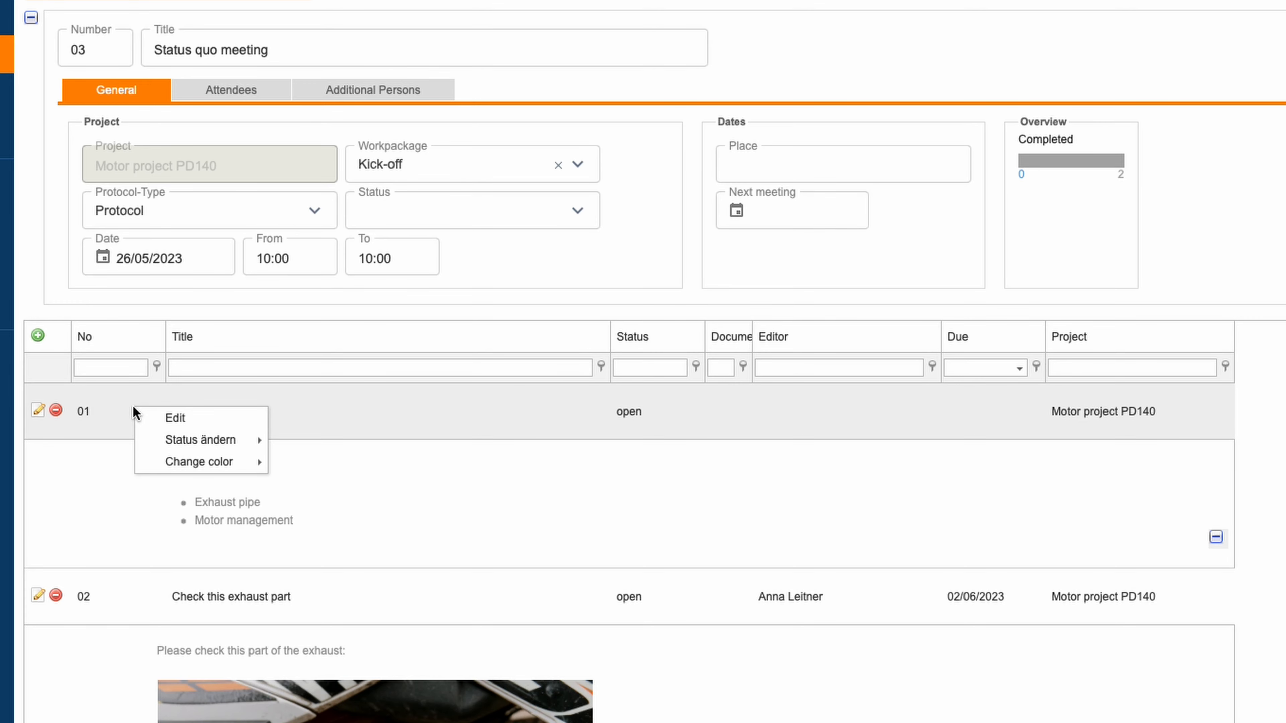
{"action": "mouse_move", "coordinate": [255, 446]}
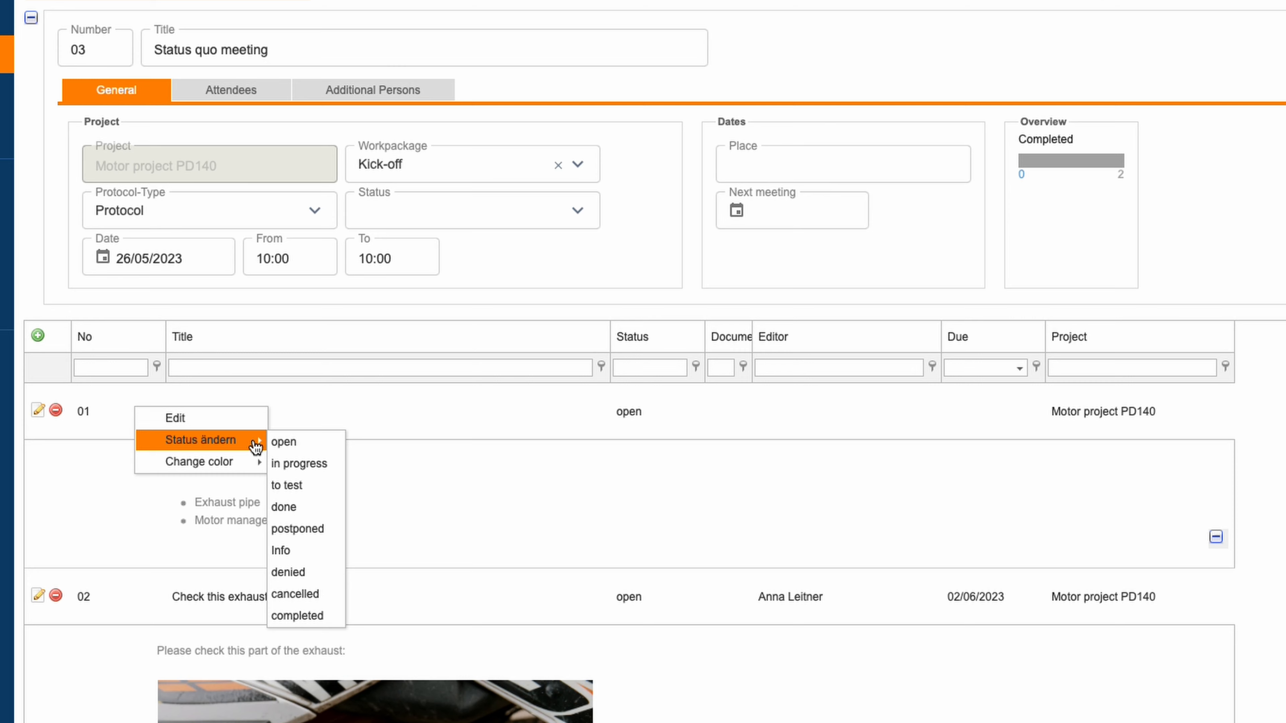
{"action": "left_click", "coordinate": [305, 557]}
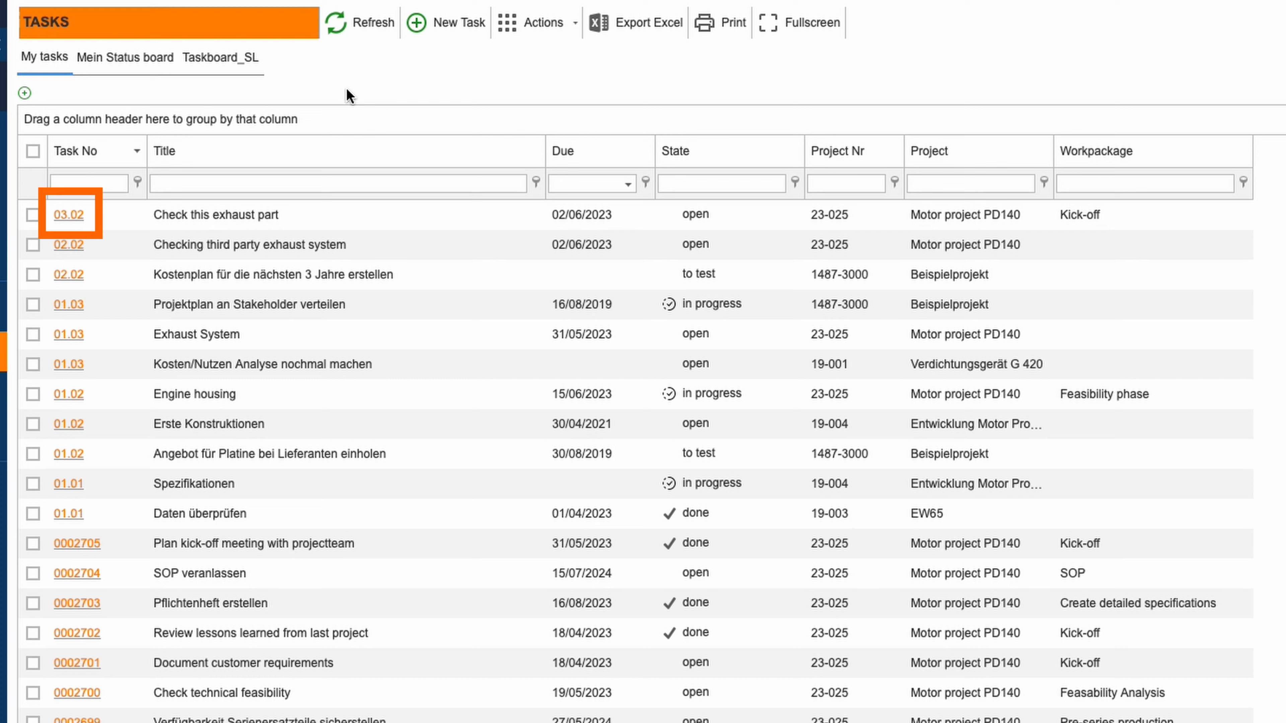
Step: Send a note on task 03.02 with subject "Checked" and text "I have checked this part, it matches our dimensions"
{"action": "left_click", "coordinate": [77, 215]}
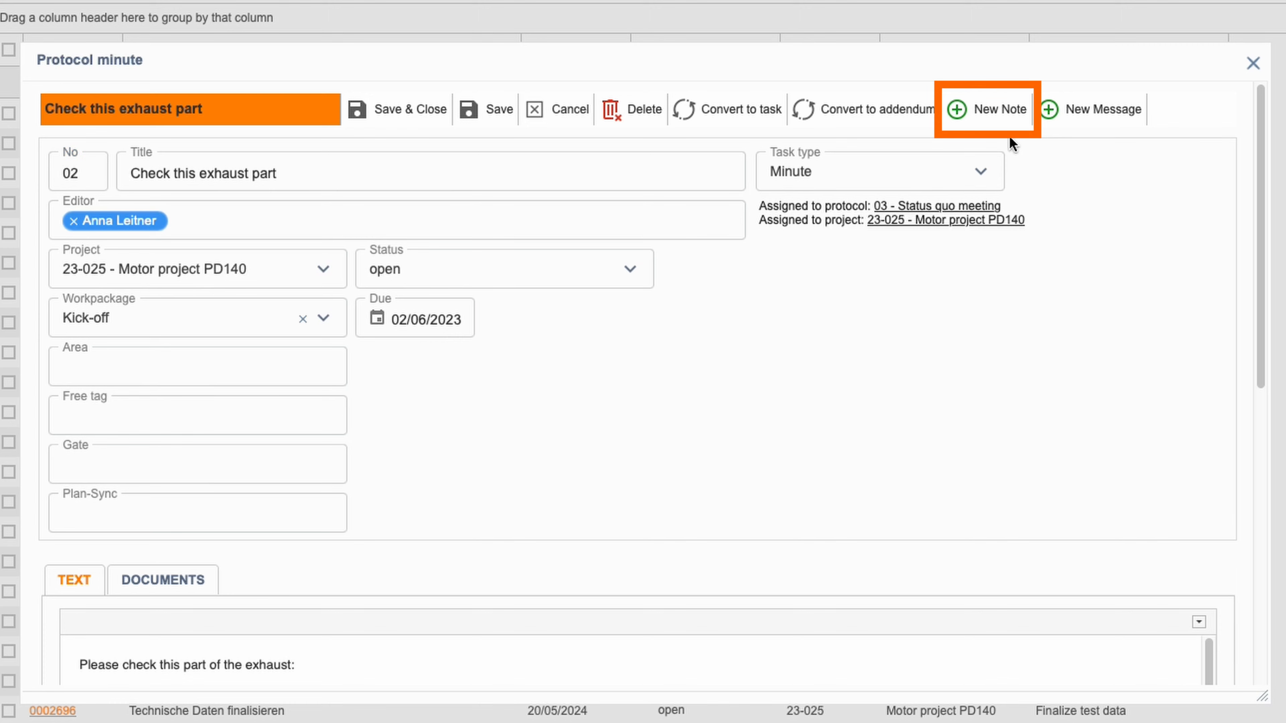
{"action": "left_click", "coordinate": [993, 117]}
{"action": "type", "text": "Checked"}
{"action": "left_click", "coordinate": [677, 323]}
{"action": "type", "text": "I hav"}
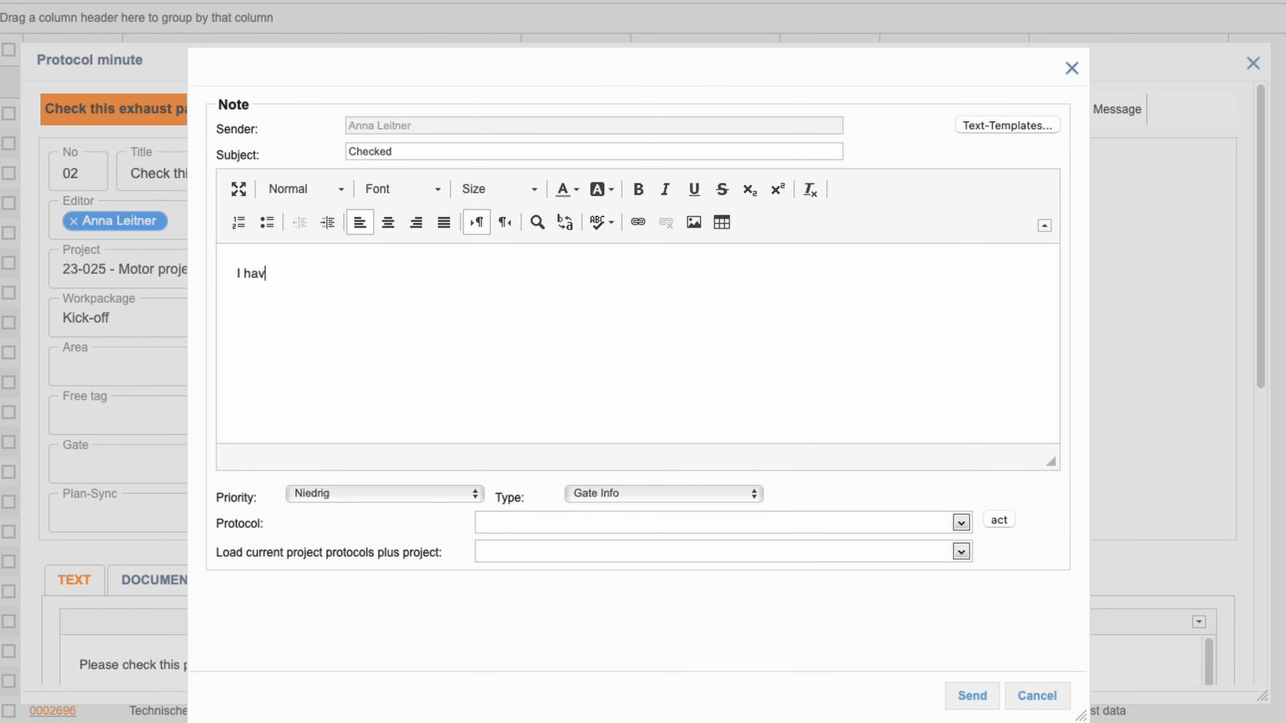
{"action": "type", "text": "e checked this part, it matches our dimensions"}
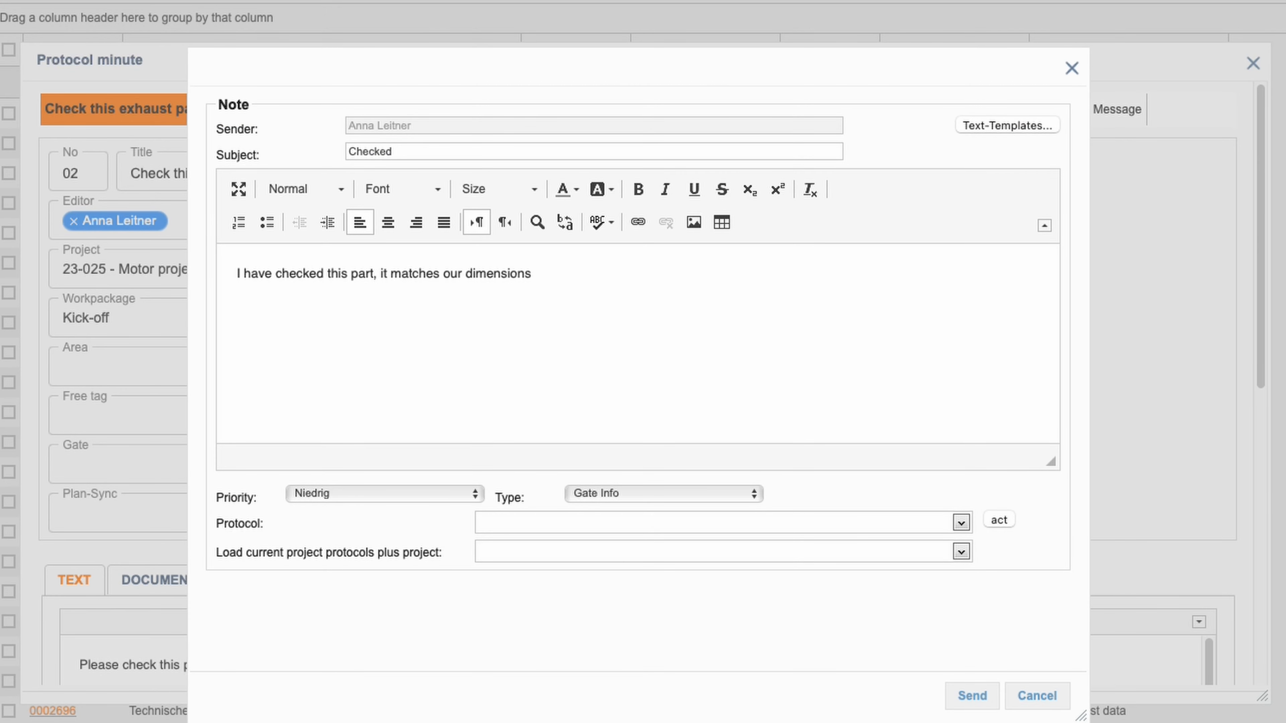
{"action": "left_click", "coordinate": [973, 696]}
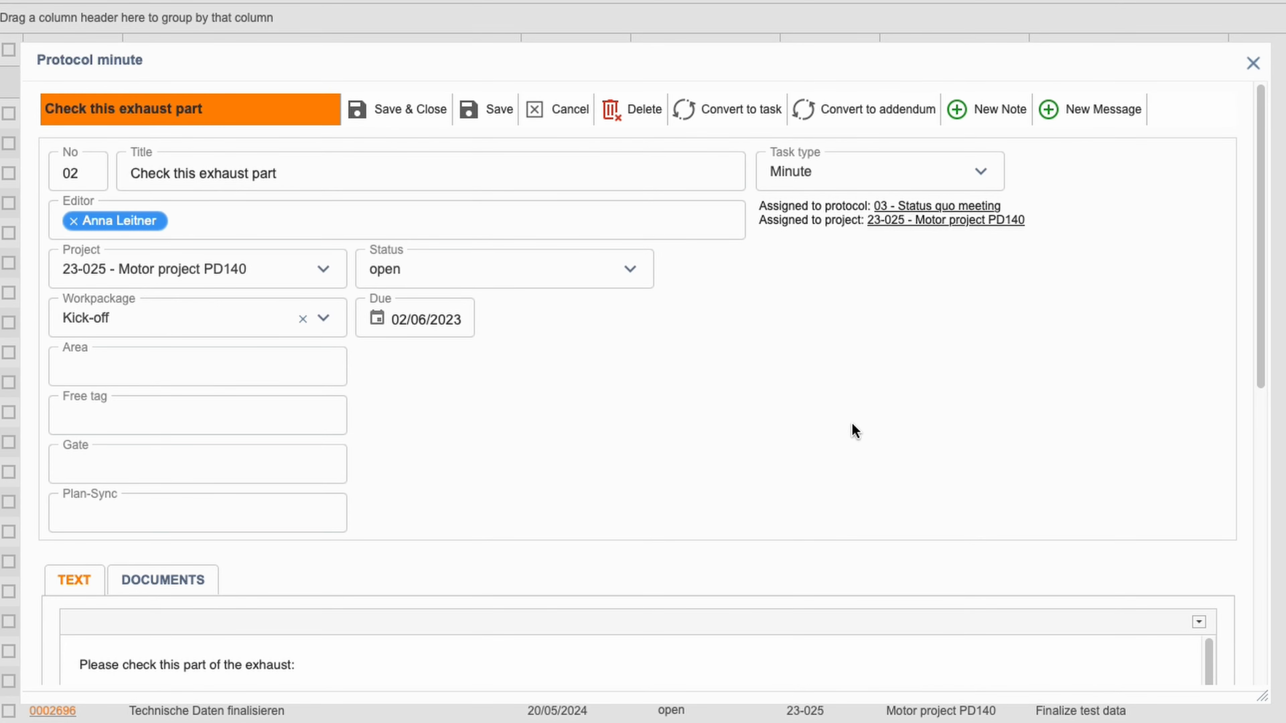
Step: Set the status of the "Check this exhaust part" minute to done, and save and close it
{"action": "left_click", "coordinate": [591, 284]}
{"action": "left_click", "coordinate": [432, 417]}
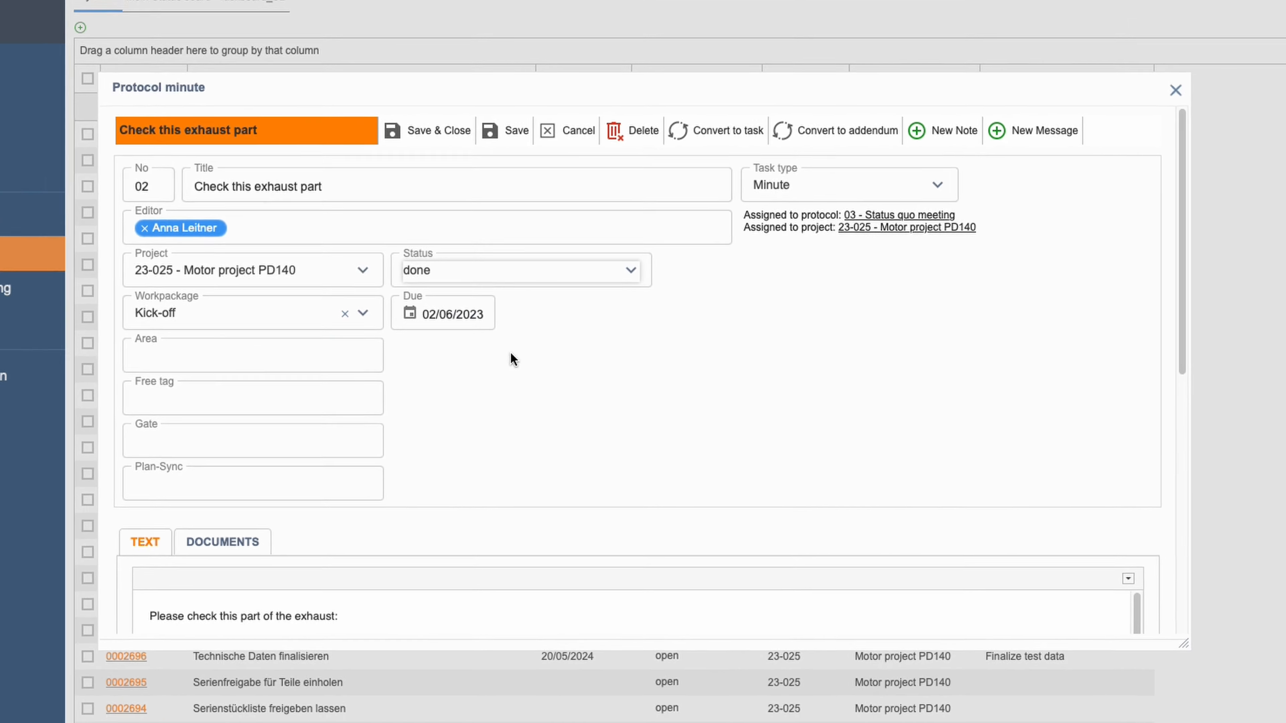
{"action": "left_click", "coordinate": [400, 109]}
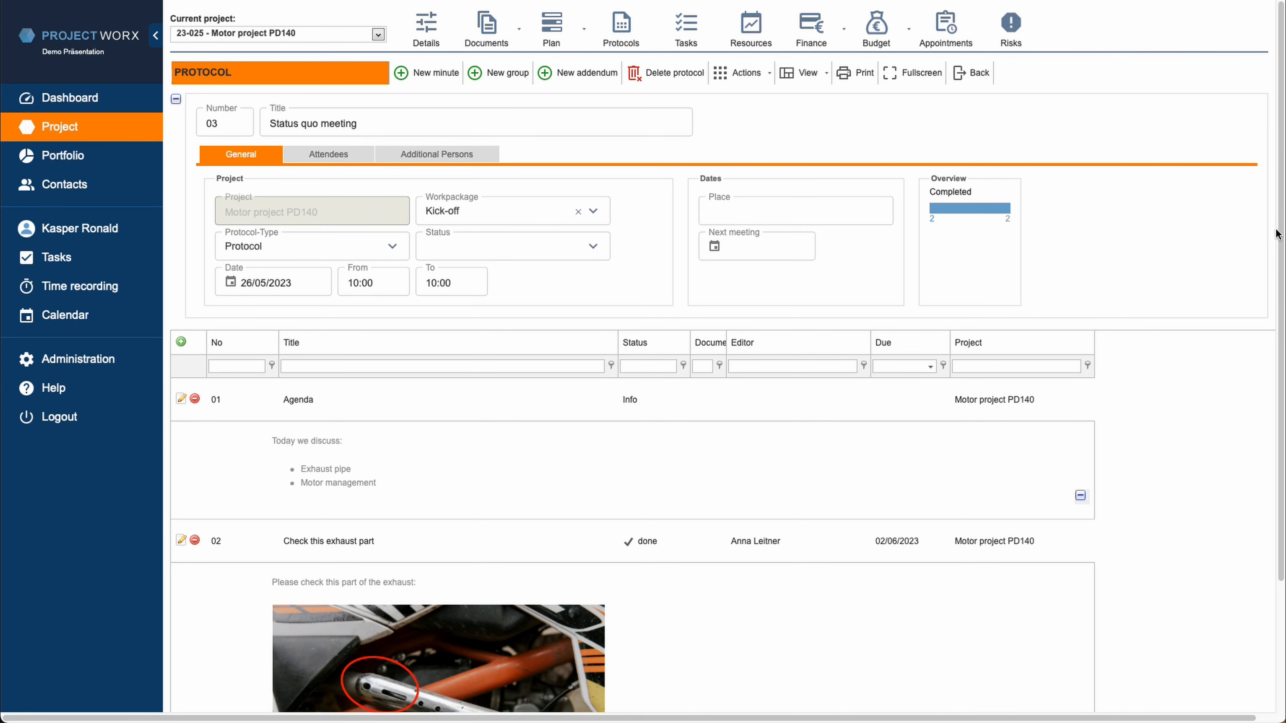
Step: Turn on the complete read view for the Status quo meeting protocol, with all addendums shown
{"action": "left_click_drag", "start_coordinate": [1282, 234], "coordinate": [1284, 370]}
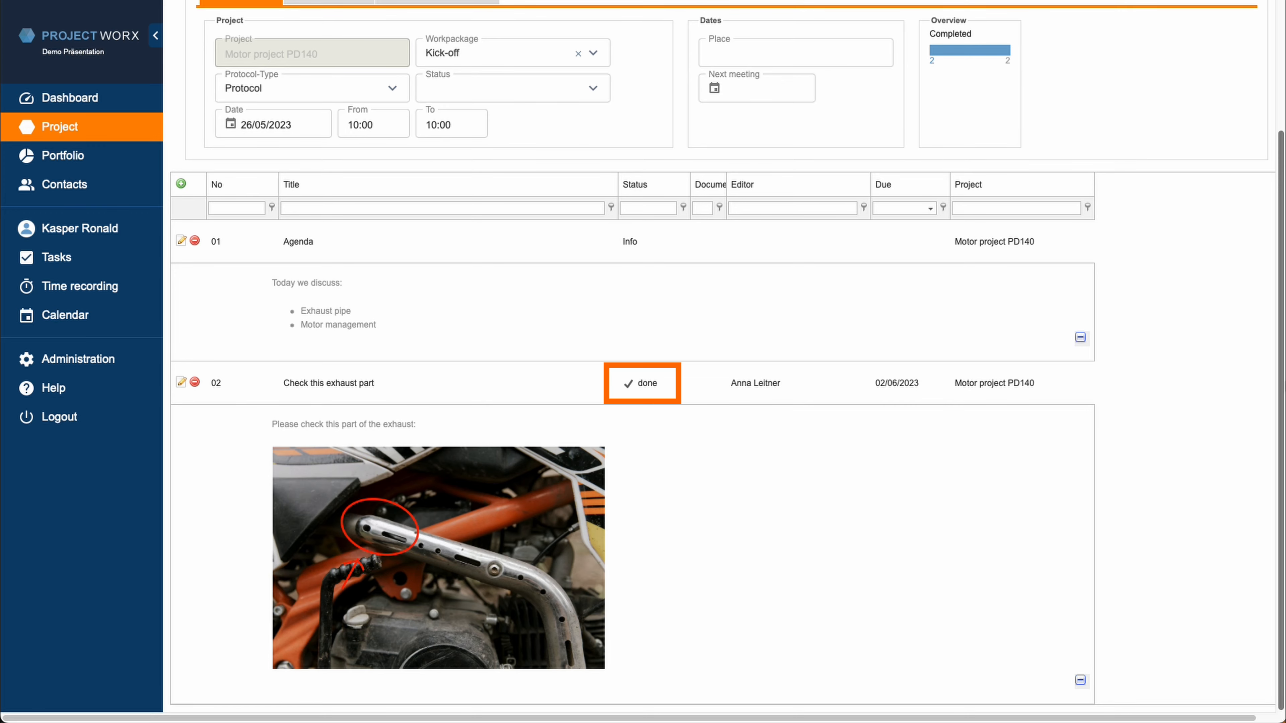
{"action": "left_click_drag", "start_coordinate": [1284, 385], "coordinate": [1283, 250]}
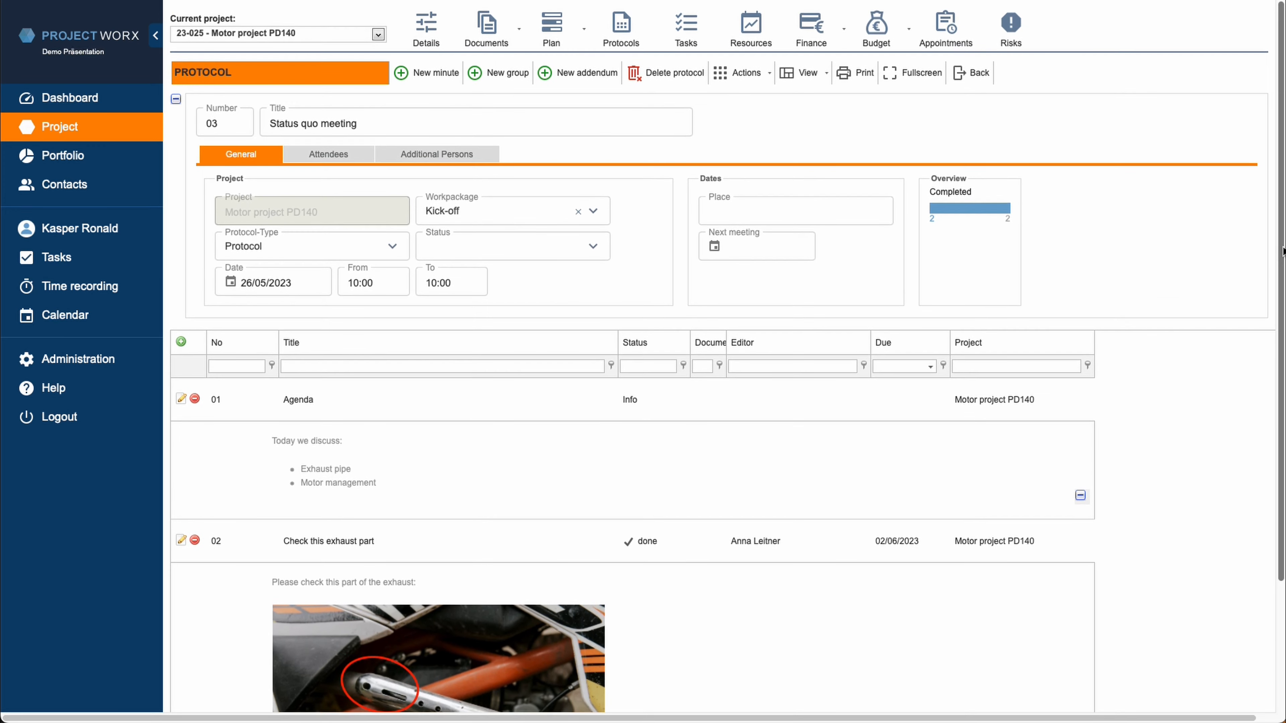
{"action": "left_click", "coordinate": [826, 75]}
{"action": "left_click", "coordinate": [800, 98]}
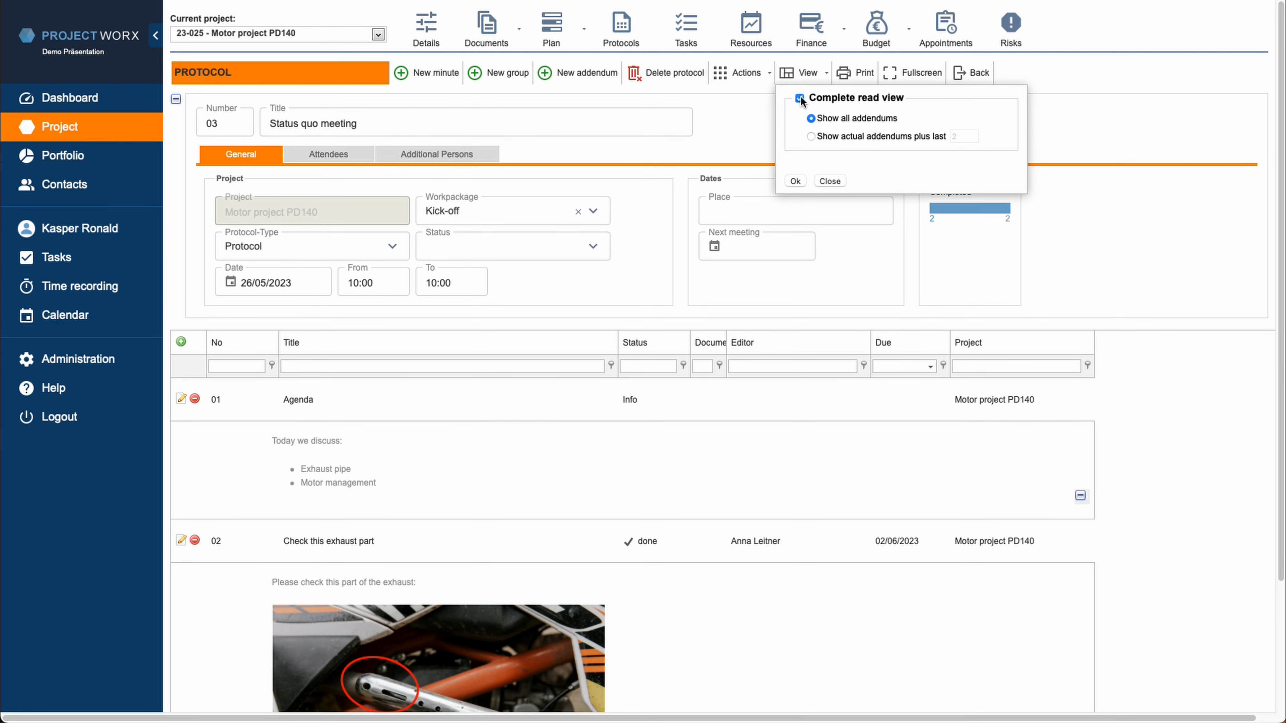
{"action": "left_click", "coordinate": [794, 181]}
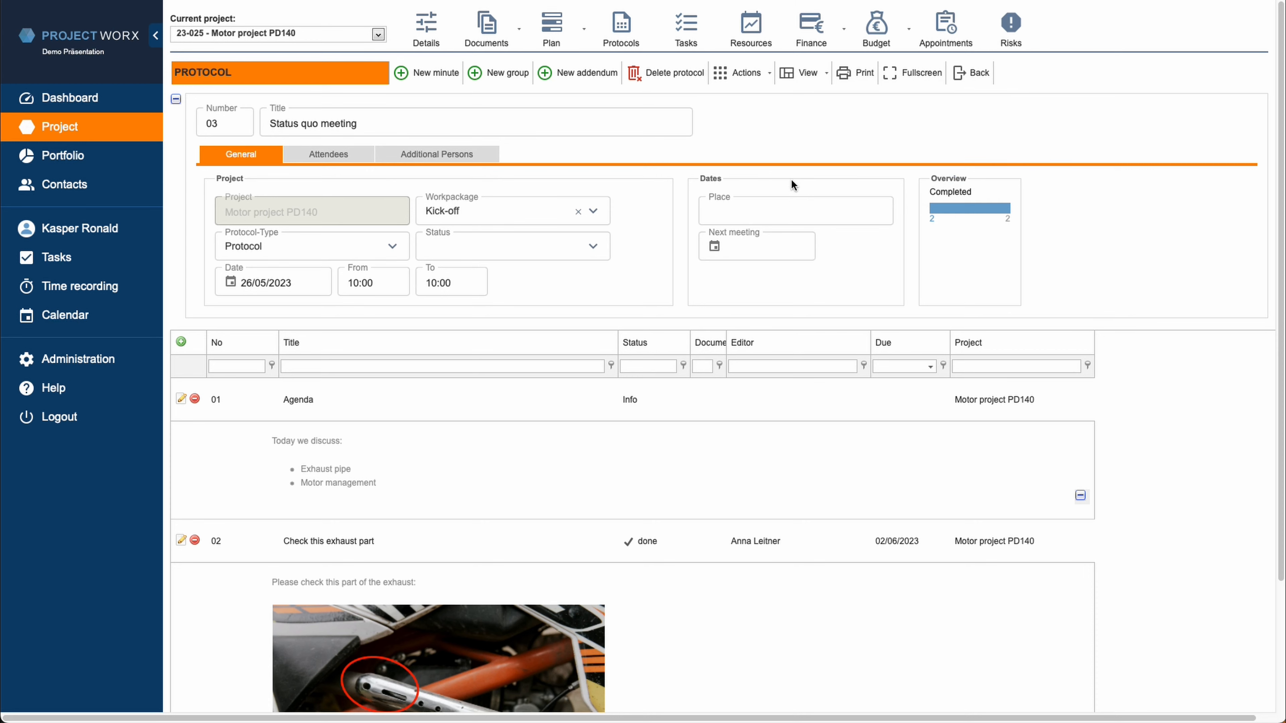
Step: Open the "Check this exhaust part" minute, review its change history, and close it
{"action": "scroll", "coordinate": [1264, 220], "scroll_direction": "down", "scroll_amount": 3}
{"action": "scroll", "coordinate": [1256, 264], "scroll_direction": "down", "scroll_amount": 3}
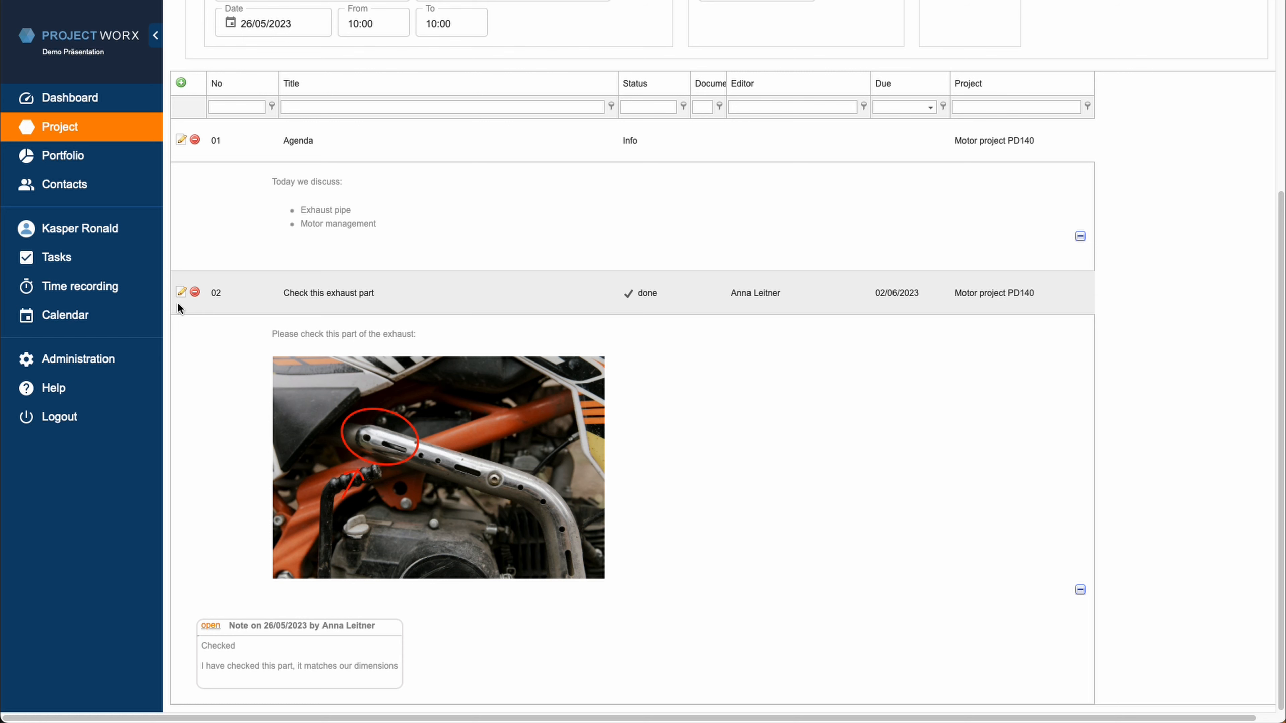
{"action": "left_click", "coordinate": [181, 293]}
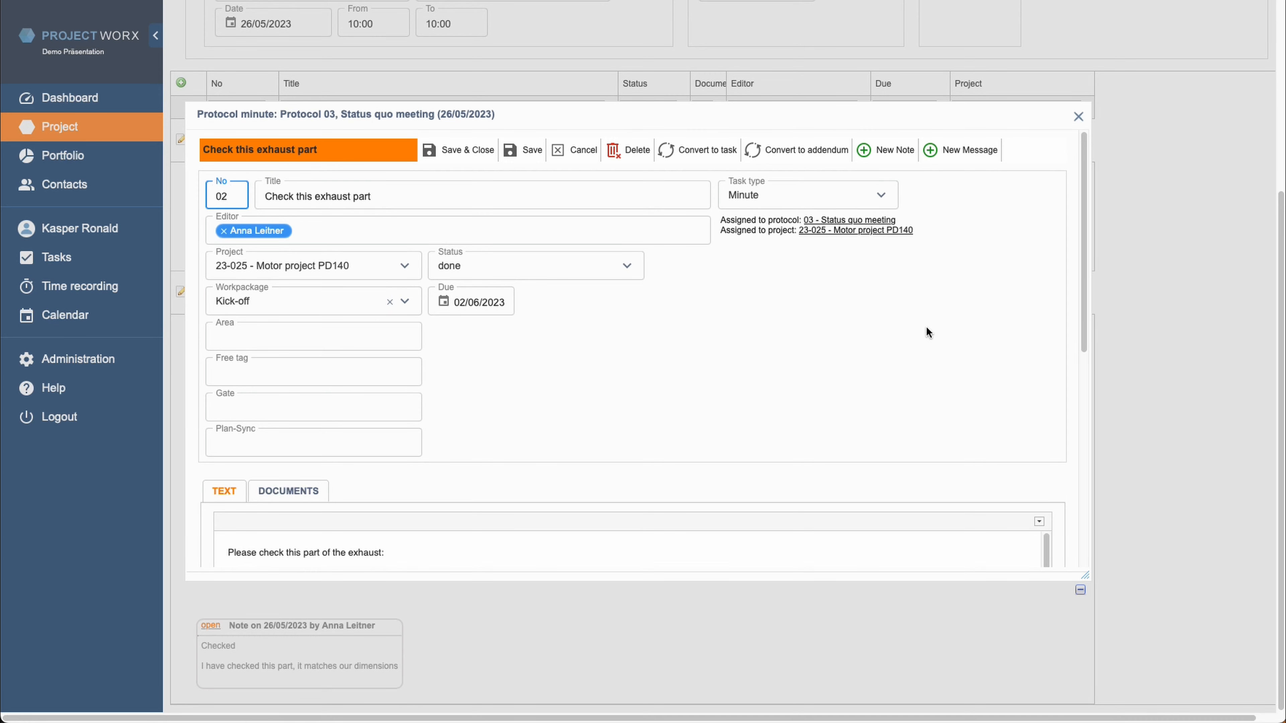
{"action": "left_click_drag", "start_coordinate": [1086, 312], "coordinate": [1081, 531]}
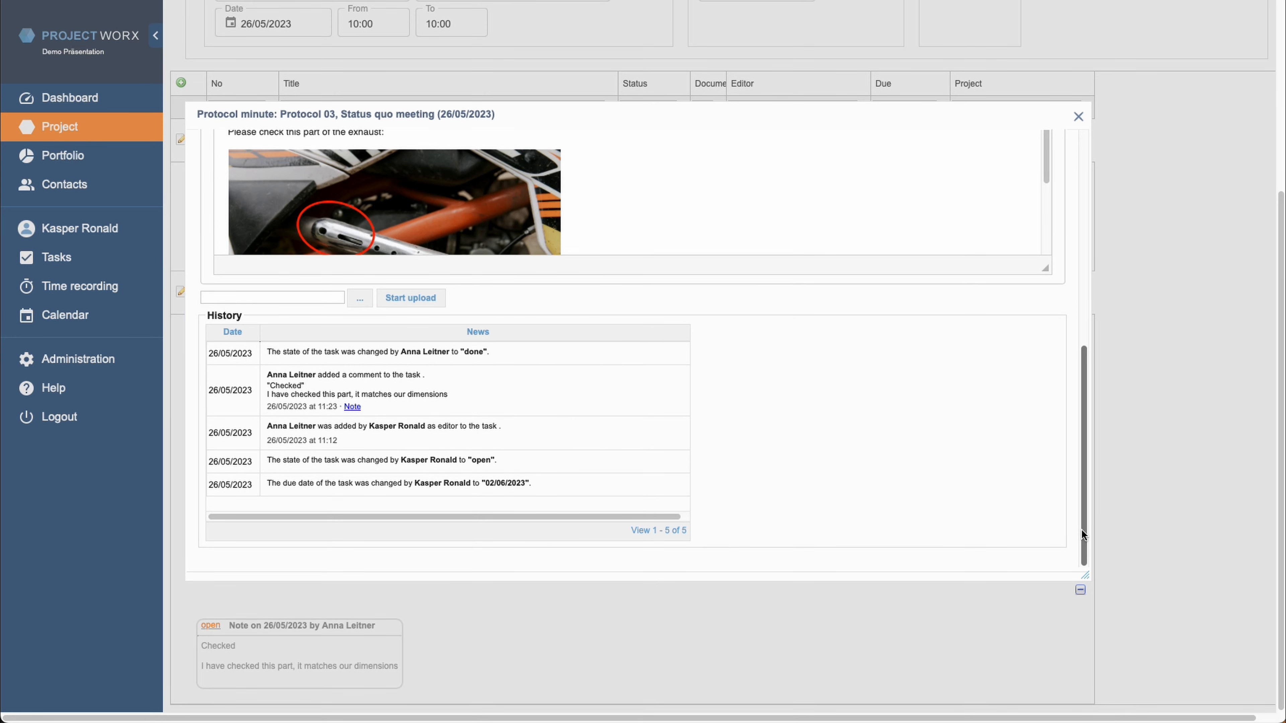
{"action": "left_click", "coordinate": [1079, 118]}
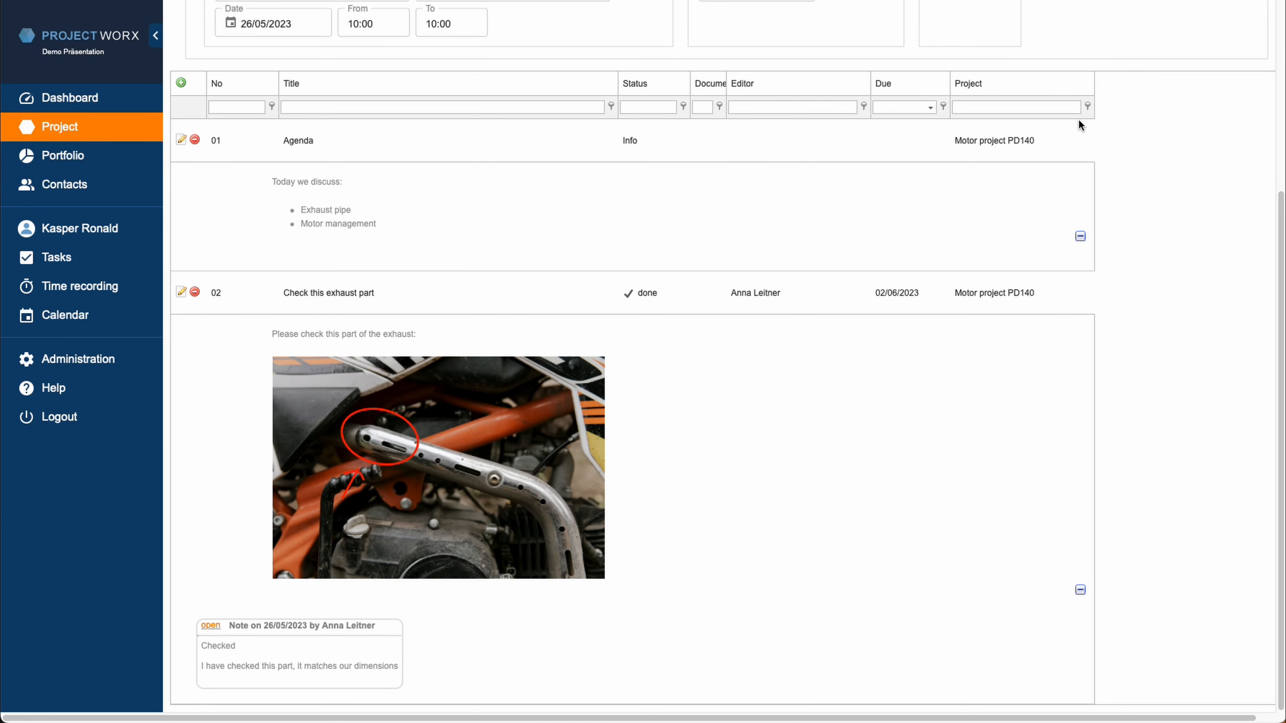
Step: Add a minute titled "We have to postpone SOP" with the text "SOP needs to be postponed by one week.", and save and close it
{"action": "scroll", "coordinate": [1079, 121], "scroll_direction": "up", "scroll_amount": 5}
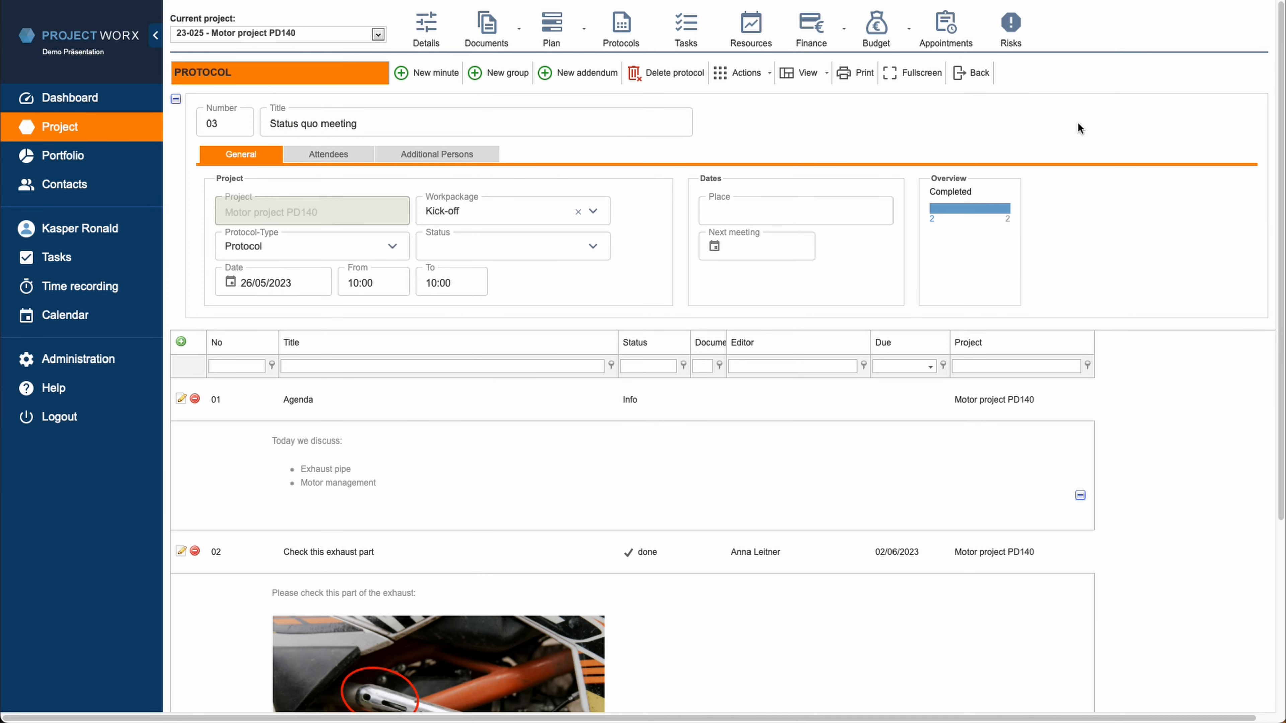
{"action": "left_click", "coordinate": [433, 78]}
{"action": "left_click", "coordinate": [440, 196]}
{"action": "type", "text": "We have to postpone SOP"}
{"action": "left_click", "coordinate": [446, 551]}
{"action": "type", "text": "SOP needs to be postponed by one week."}
{"action": "left_click", "coordinate": [459, 150]}
Step: Save a new minute "New motor housing" with text "Let's talk about the new motor housing next week, we could make some interesting improvements!"
{"action": "left_click", "coordinate": [433, 72]}
{"action": "type", "text": "New motor housing"}
{"action": "left_click", "coordinate": [330, 552]}
{"action": "type", "text": "Let's talk about the new motor housing next week, we could make some interesting improvements!"}
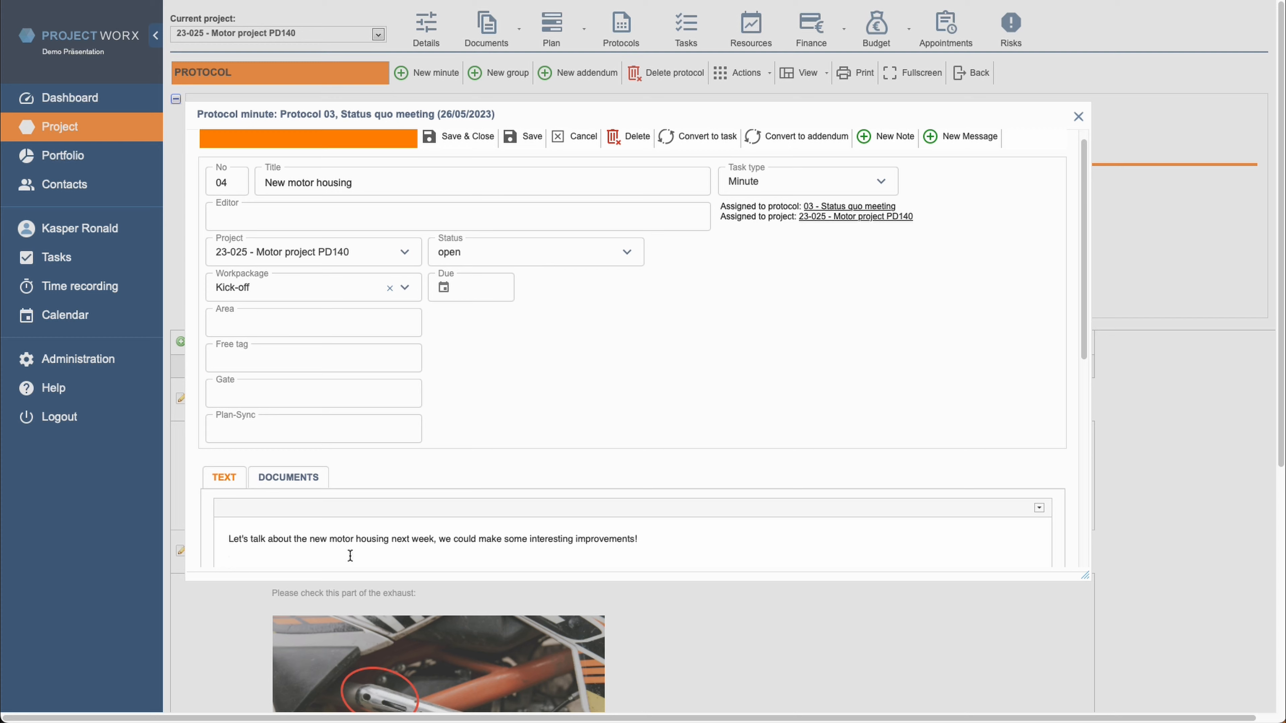
{"action": "left_click", "coordinate": [445, 136]}
Step: Export the single protocol "Status quo meeting" with the Due column included, and close the exported document and the export settings
{"action": "left_click_drag", "start_coordinate": [1281, 264], "coordinate": [1284, 602]}
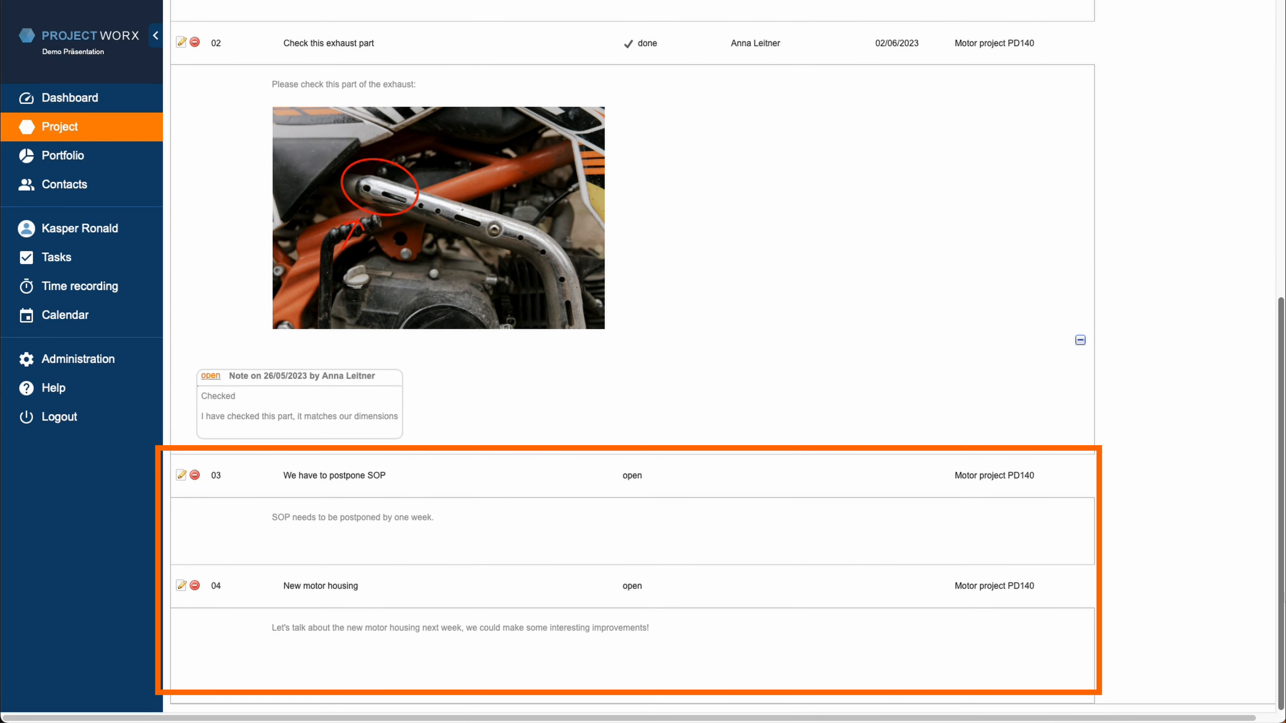
{"action": "scroll", "coordinate": [942, 106], "scroll_direction": "up", "scroll_amount": 10}
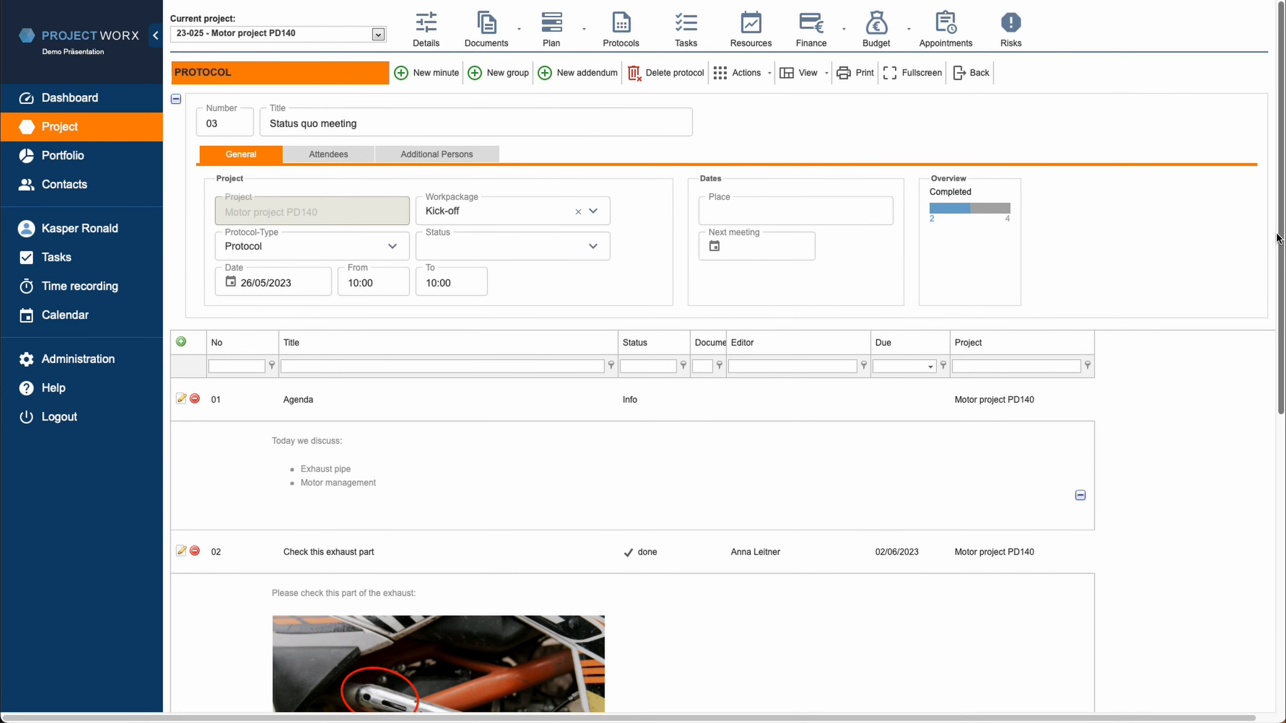
{"action": "left_click", "coordinate": [865, 87]}
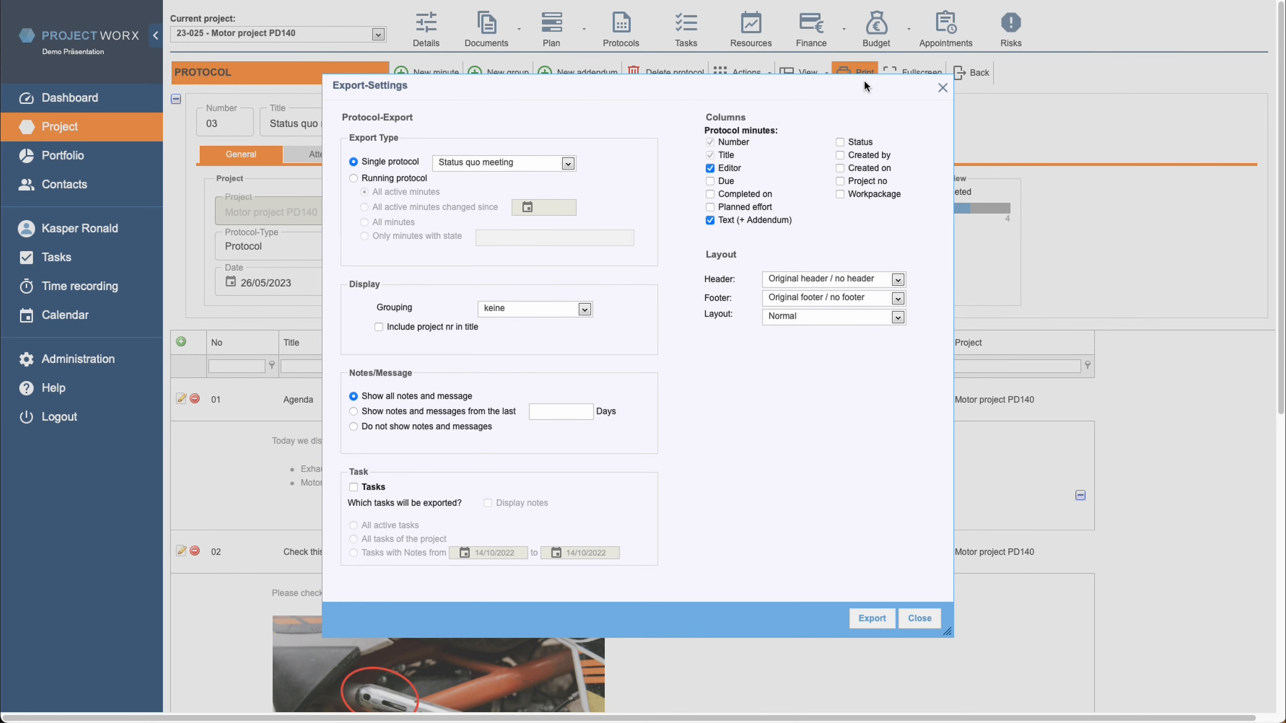
{"action": "left_click", "coordinate": [353, 178]}
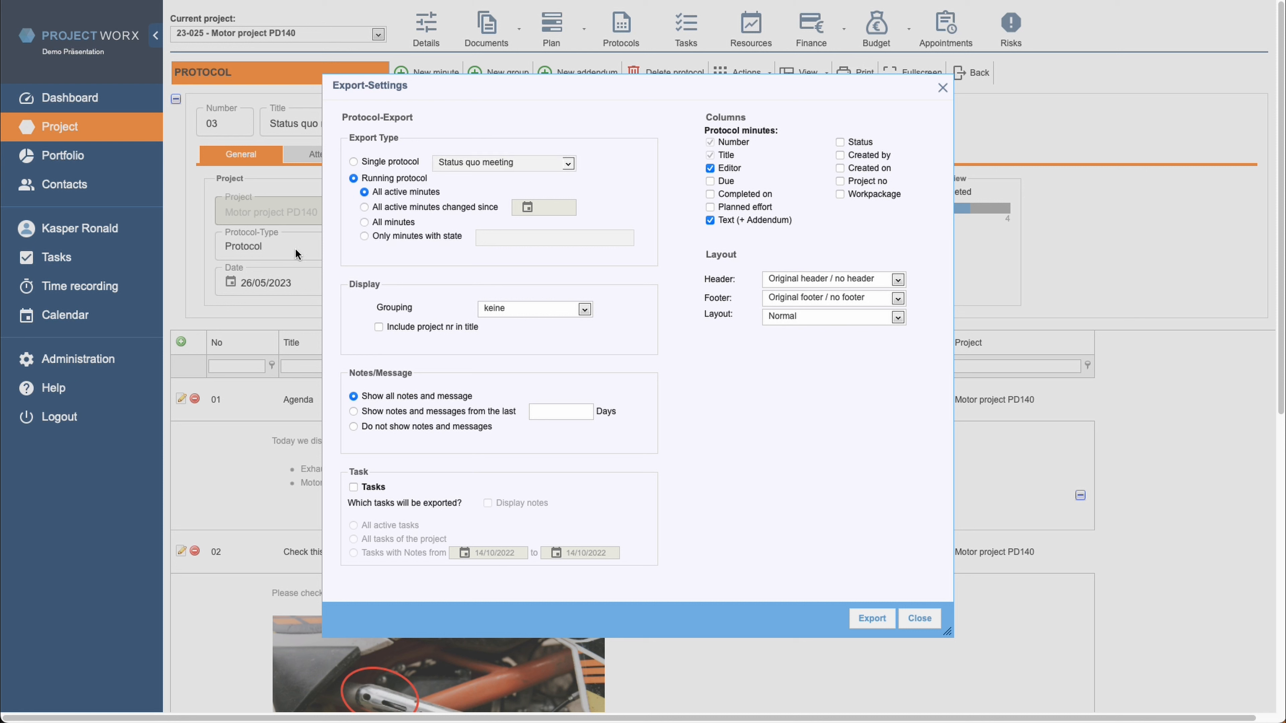
{"action": "left_click", "coordinate": [353, 160]}
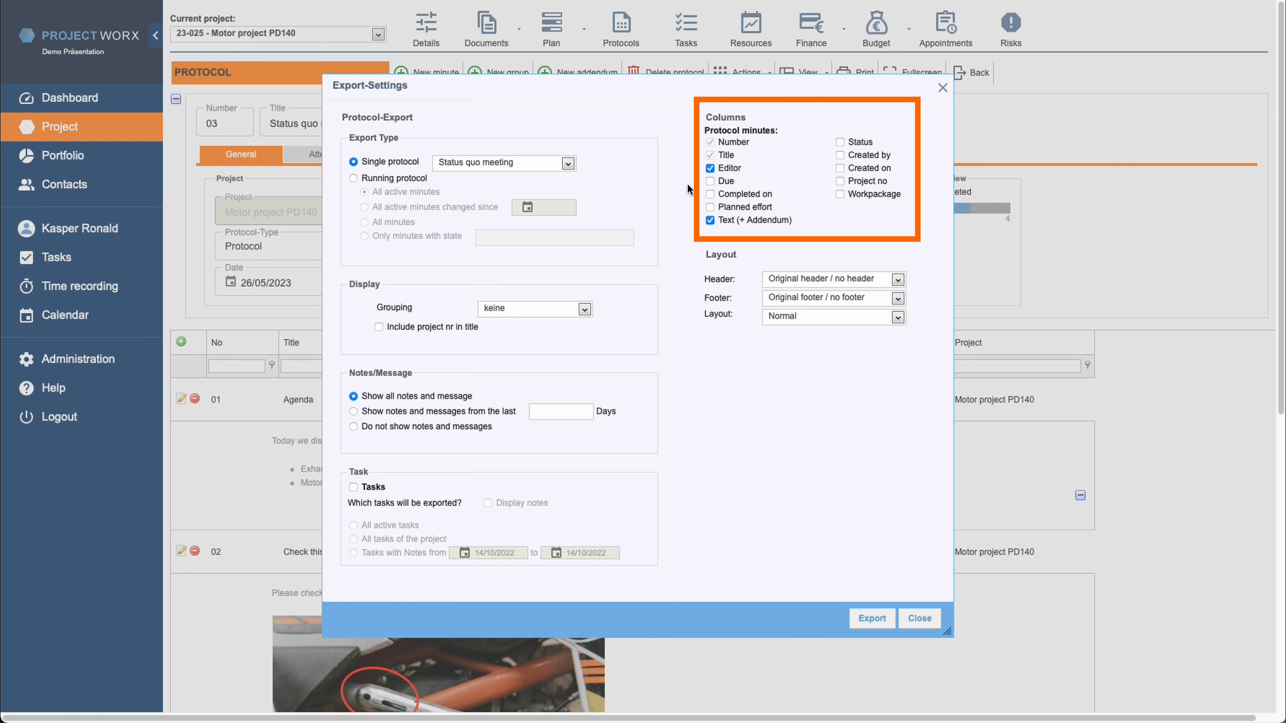
{"action": "left_click", "coordinate": [710, 181]}
{"action": "left_click", "coordinate": [880, 616]}
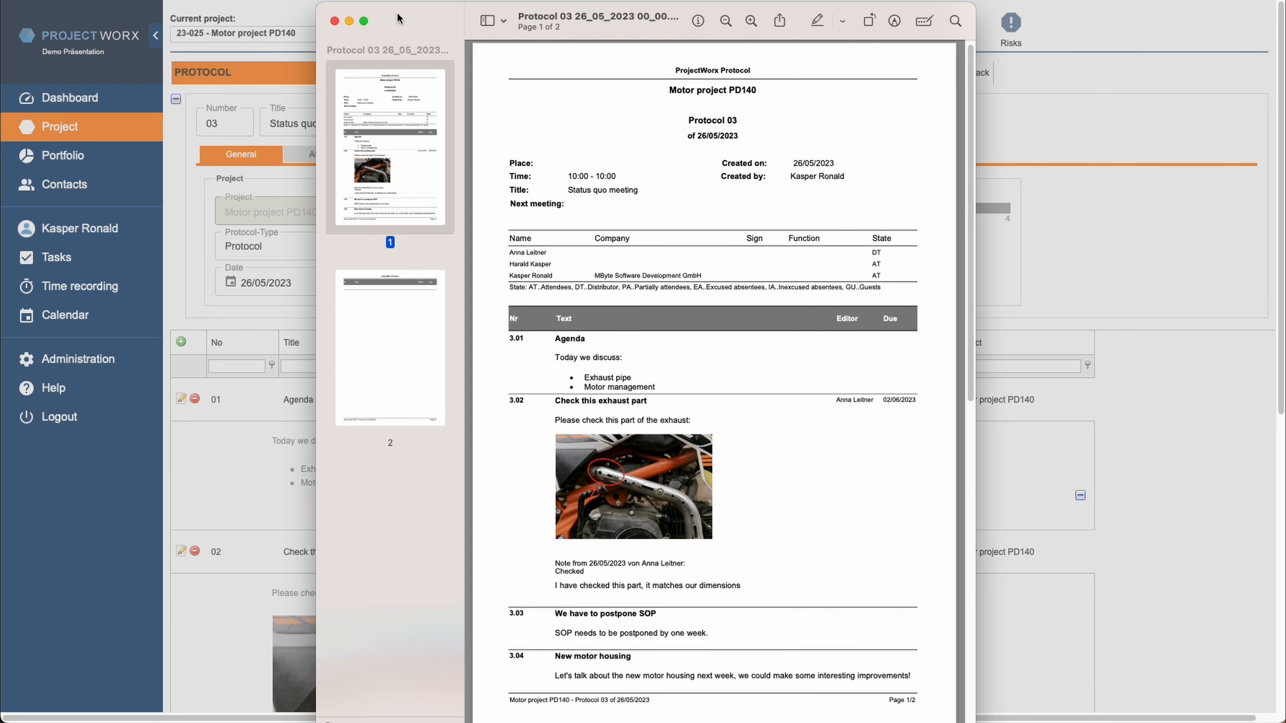
{"action": "left_click", "coordinate": [335, 21]}
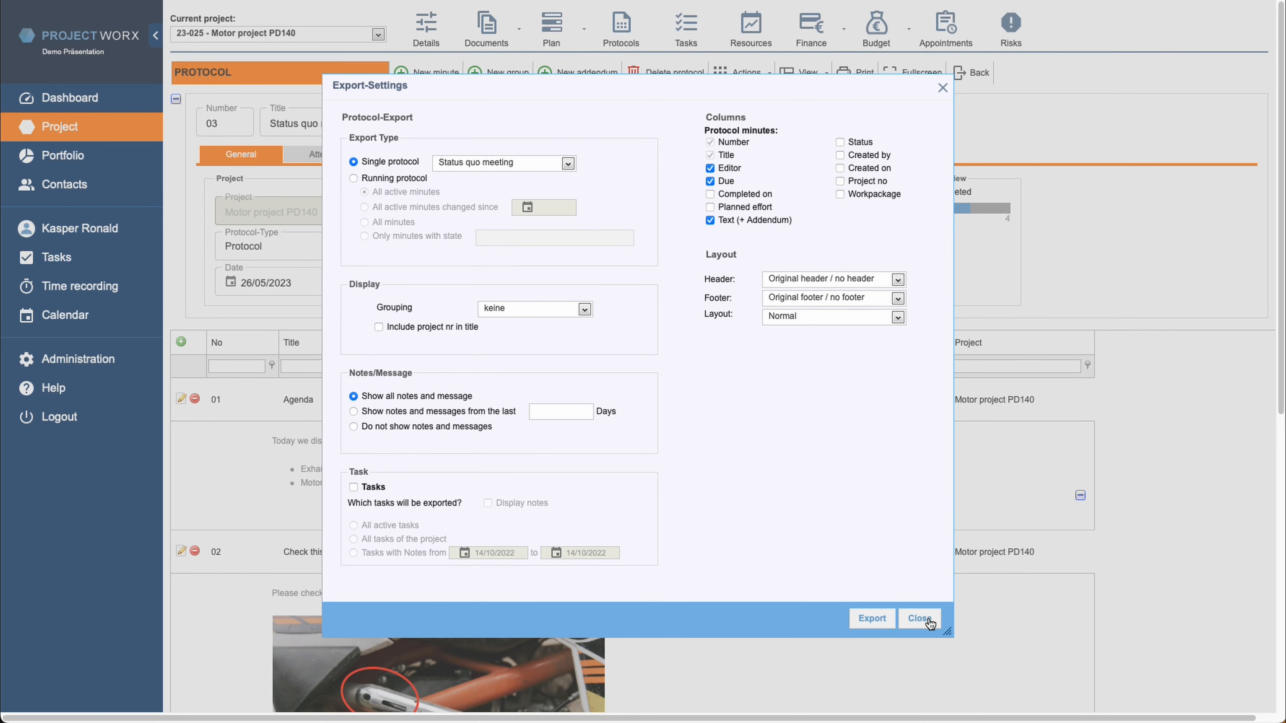
{"action": "left_click", "coordinate": [920, 618]}
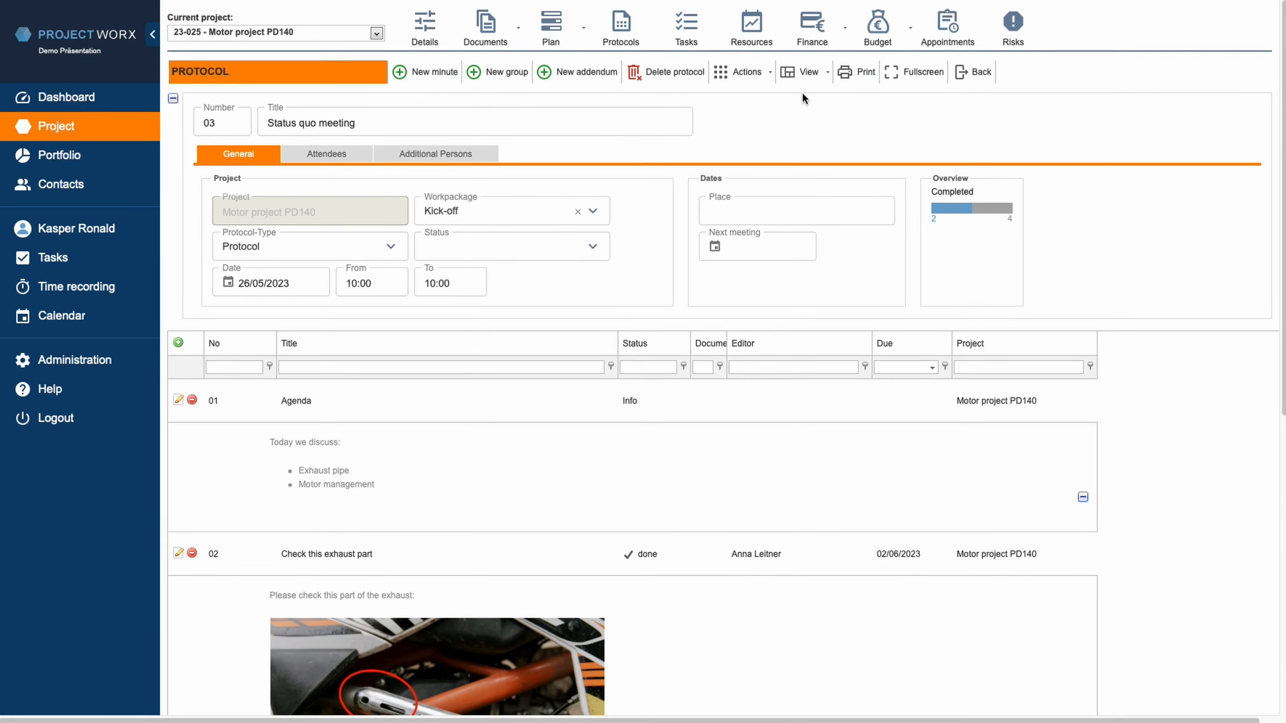
Step: Prepare to send the protocol, adding one more contact as recipient and removing the second preset recipient
{"action": "left_click", "coordinate": [769, 74]}
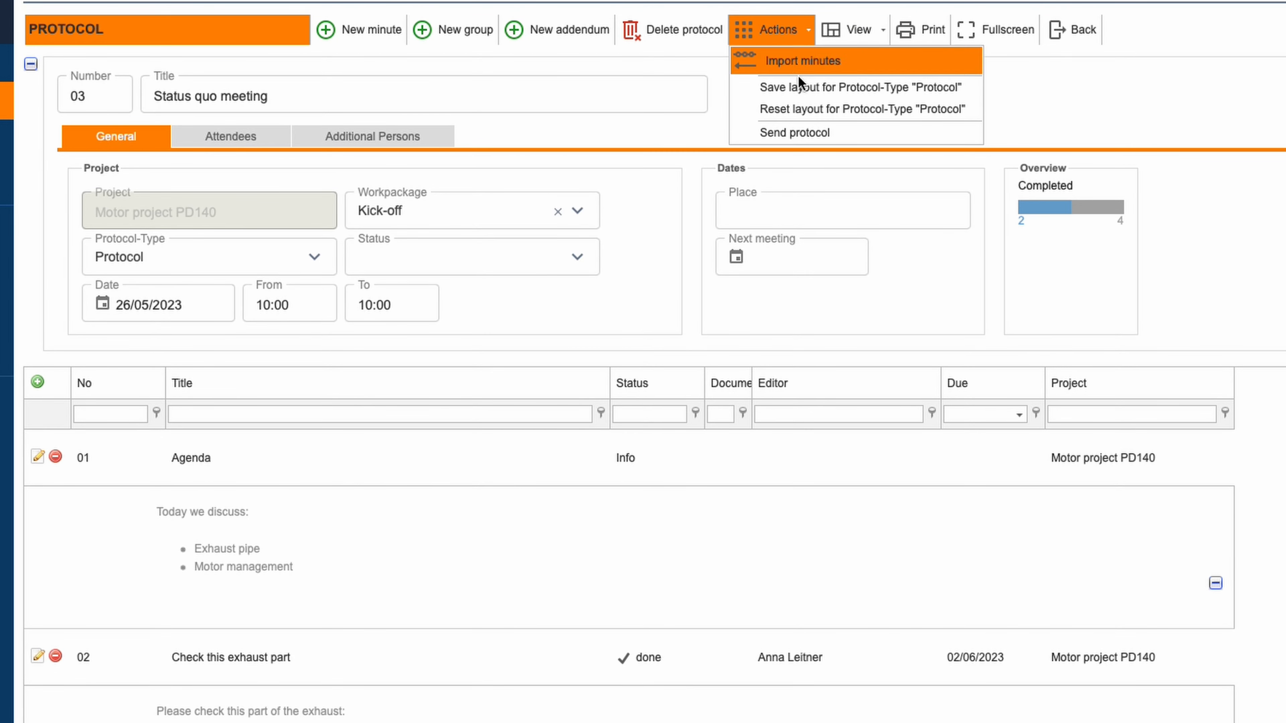
{"action": "left_click", "coordinate": [797, 132]}
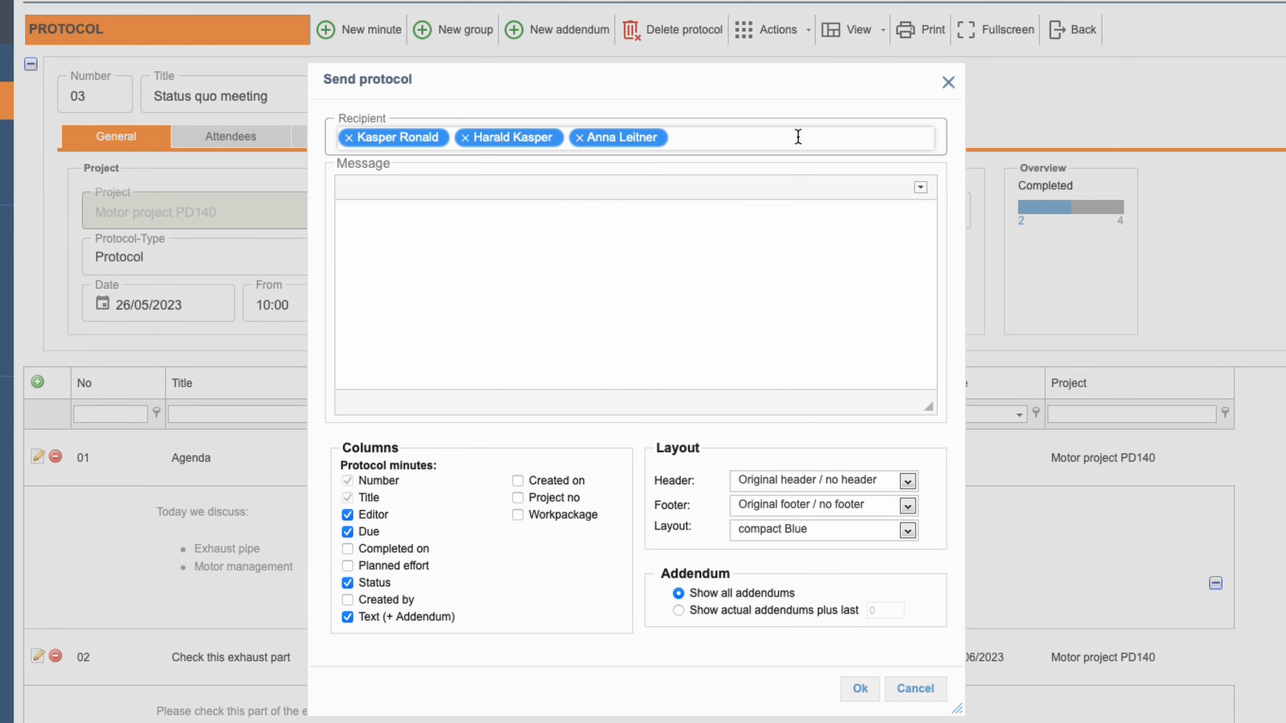
{"action": "type", "text": "fur"}
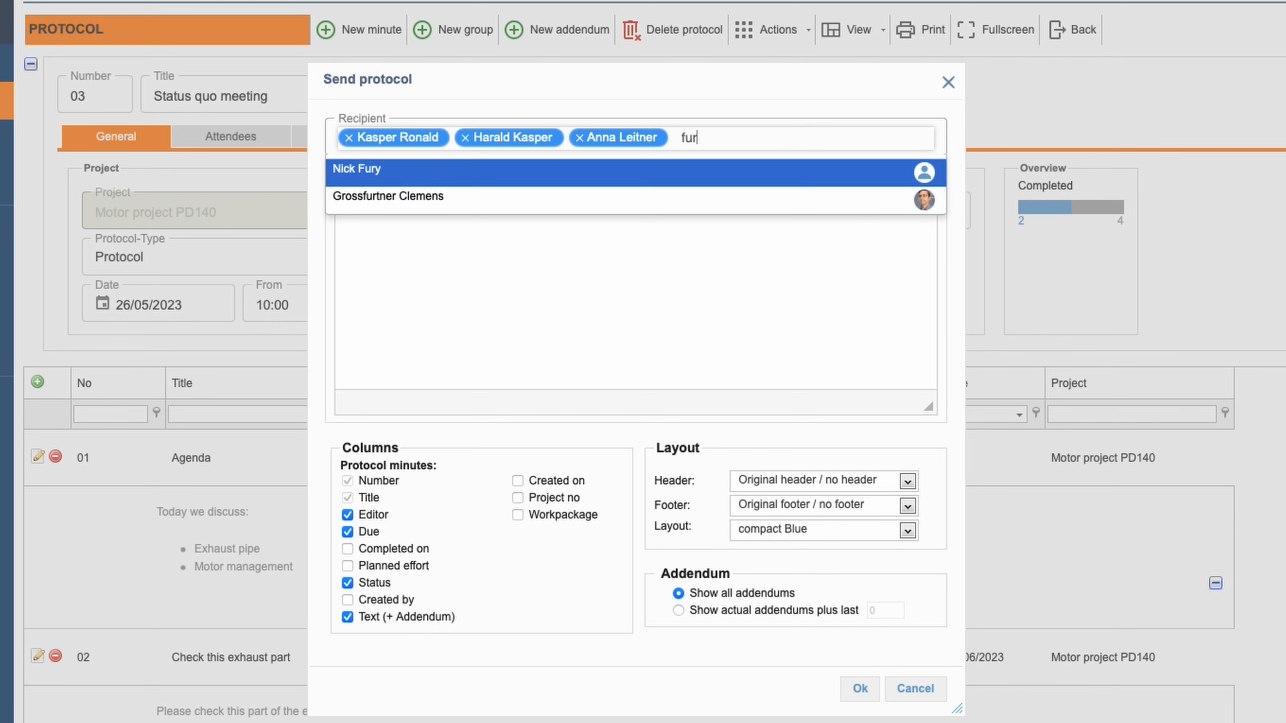
{"action": "left_click", "coordinate": [783, 175]}
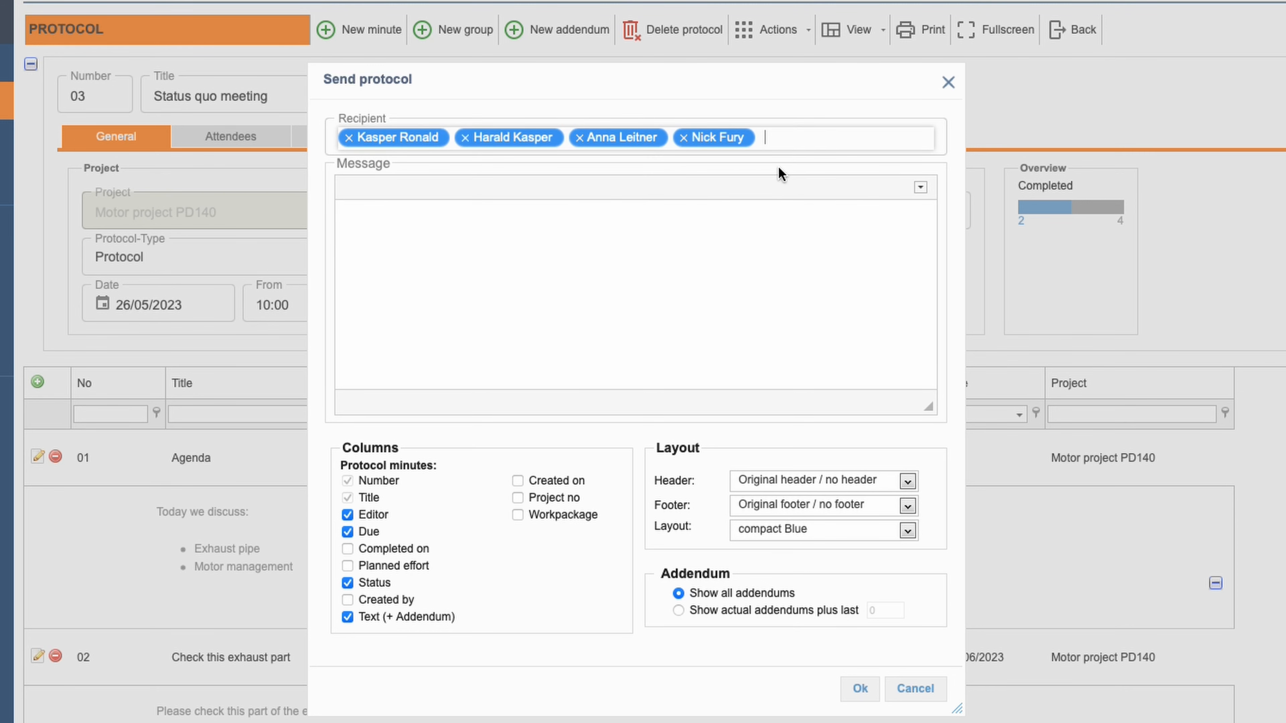
{"action": "left_click", "coordinate": [465, 137]}
Step: Write the message "You'll find our latest protocol attached to this email." and send the protocol
{"action": "left_click", "coordinate": [513, 227]}
{"action": "type", "text": "You'll find"}
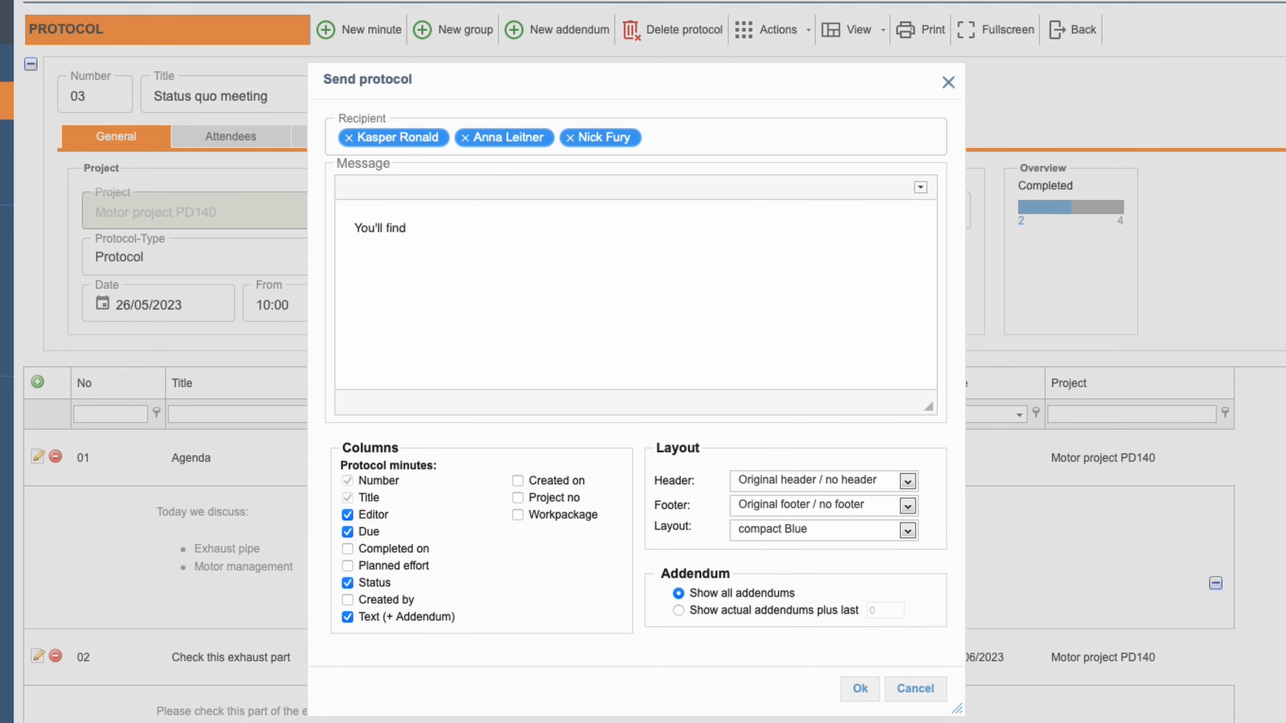
{"action": "type", "text": " our latest protocol attached to this email."}
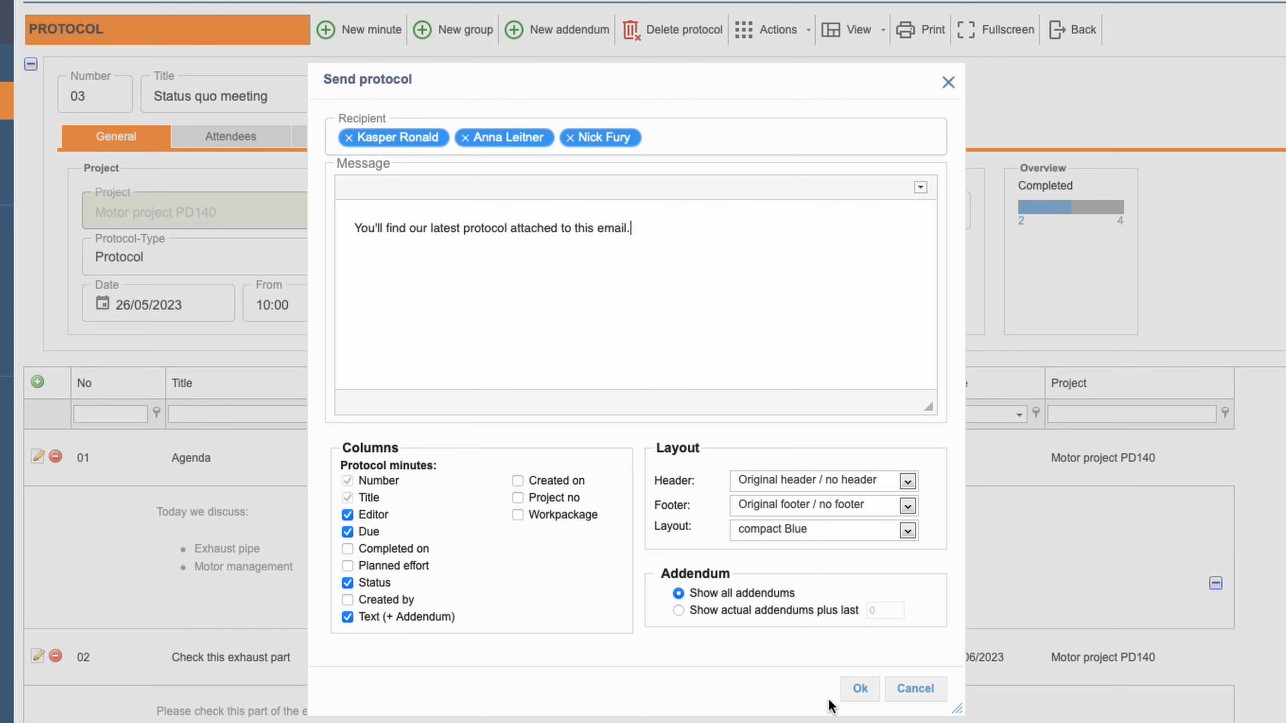
{"action": "left_click", "coordinate": [860, 689]}
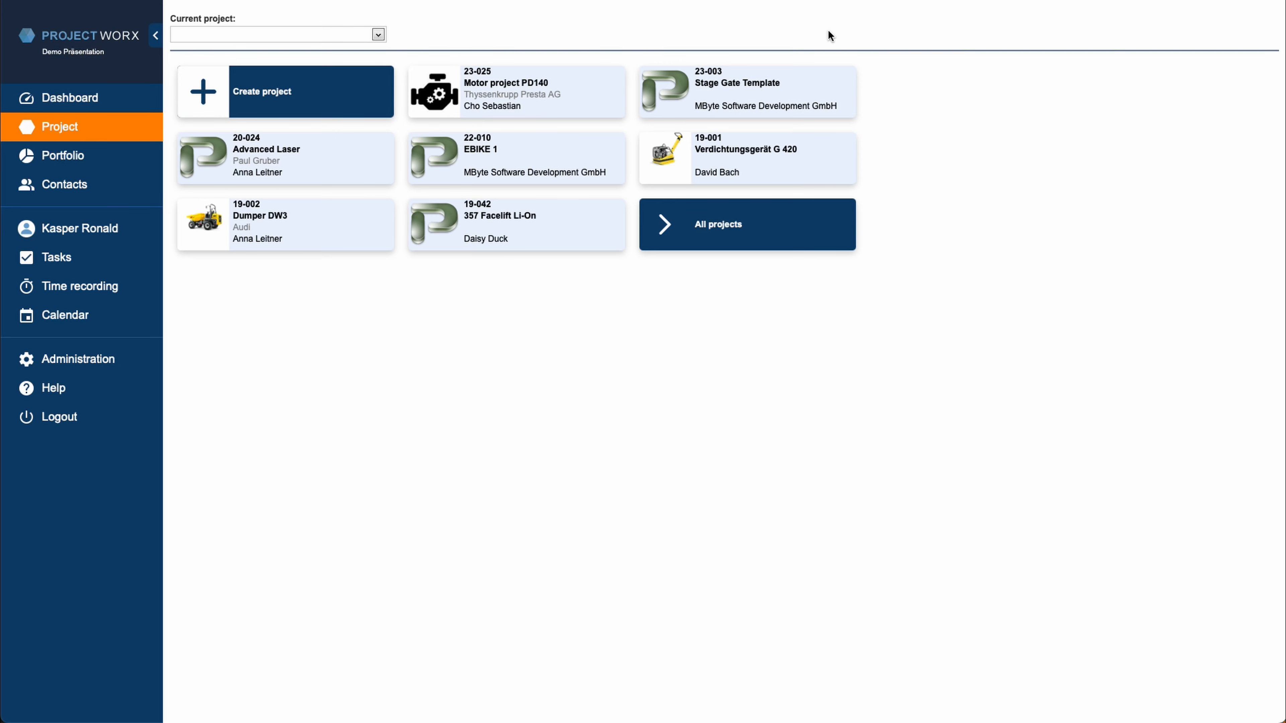
Step: Create a new protocol of type Protocol titled "New insights" in the Motor project PD140
{"action": "left_click", "coordinate": [583, 83]}
{"action": "left_click", "coordinate": [621, 28]}
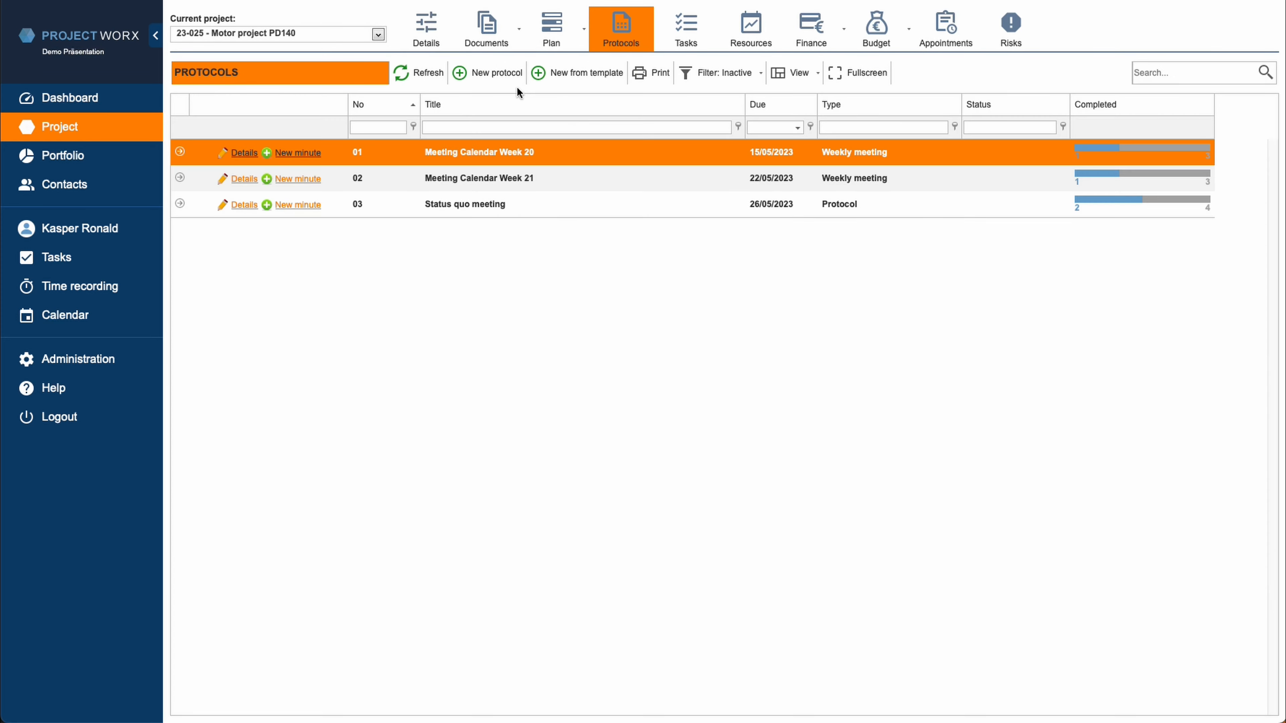
{"action": "left_click", "coordinate": [487, 73]}
{"action": "left_click", "coordinate": [742, 344]}
{"action": "left_click", "coordinate": [623, 381]}
{"action": "type", "text": "New insights"}
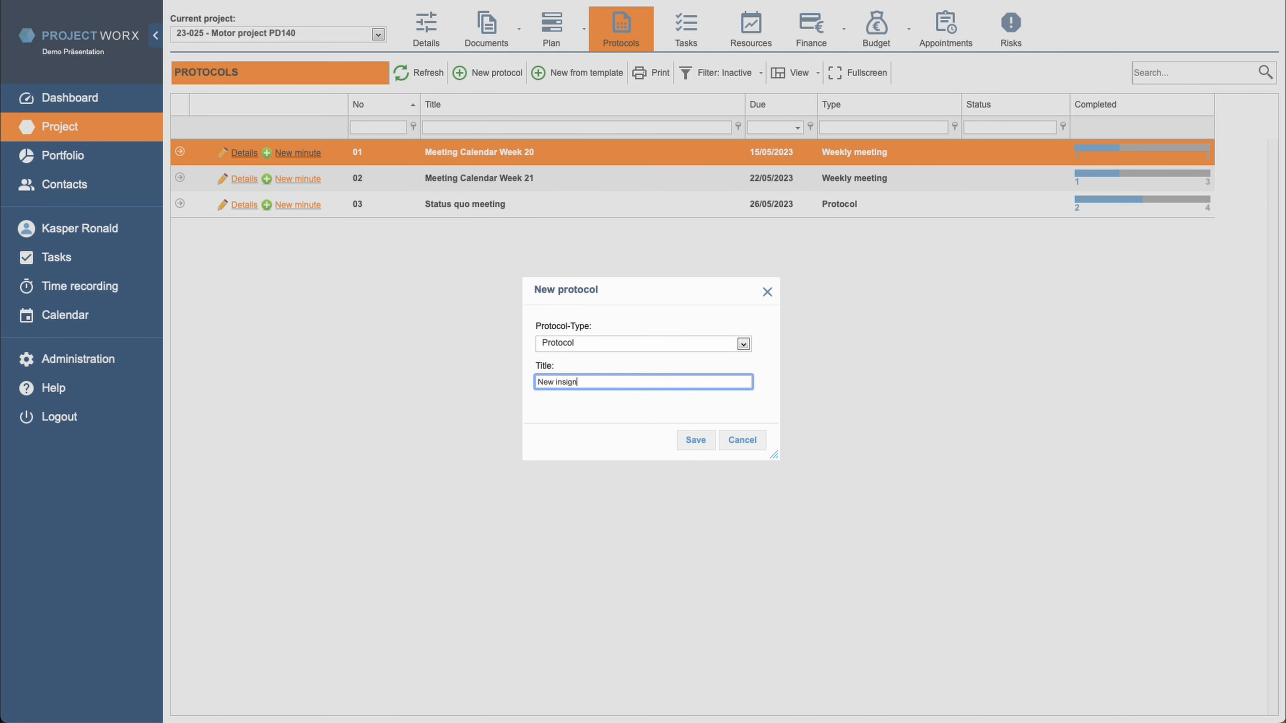
{"action": "left_click", "coordinate": [693, 441]}
Step: Start a minute titled "Agenda" with status Info in the New insights protocol
{"action": "left_click", "coordinate": [427, 73]}
{"action": "left_click", "coordinate": [486, 196]}
{"action": "type", "text": "Agenda"}
{"action": "scroll", "coordinate": [376, 520], "scroll_direction": "down", "scroll_amount": 1}
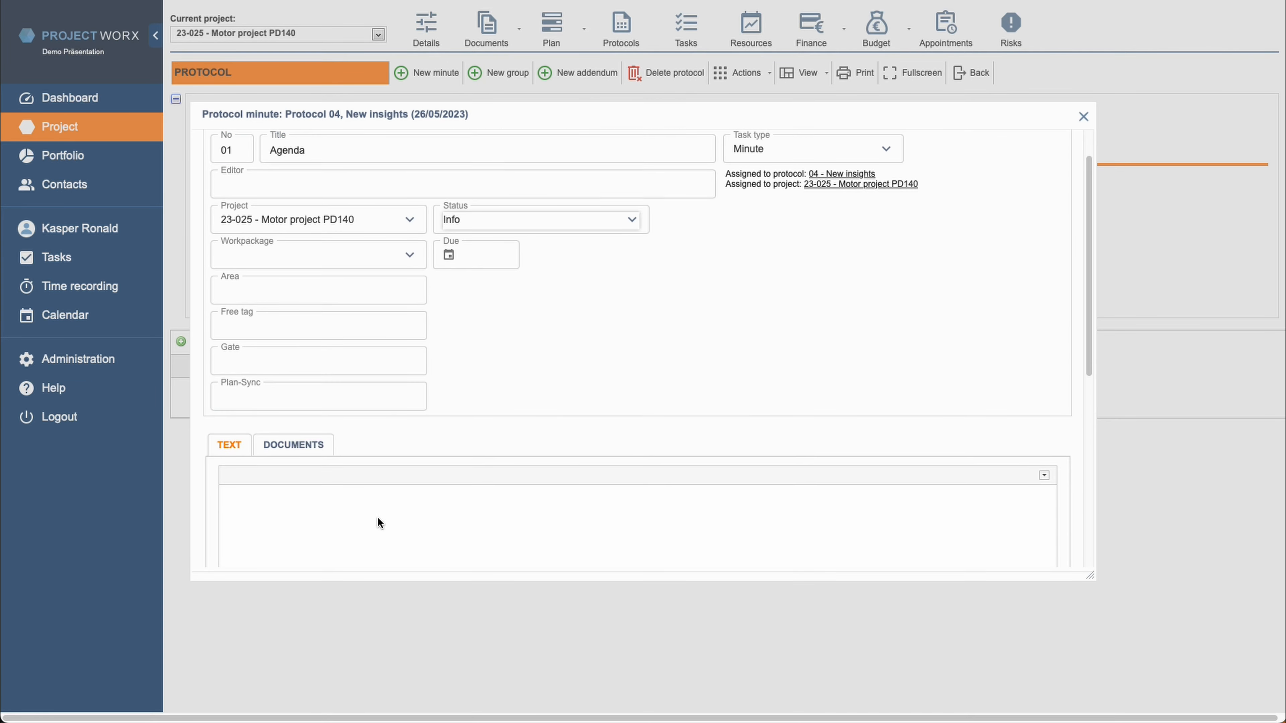
Step: Write "We need to discuss:" in the minute's text, followed by the line "- the timeframe, we'll probably can do all the additional work just in time"
{"action": "left_click", "coordinate": [376, 520]}
{"action": "type", "text": "We need to discuss:"}
{"action": "key", "text": "Return"}
{"action": "type", "text": "- the timeframe, we'll probably can do all the additional work just in time"}
Step: Add the line "- we found a new way to improve the motor" to the agenda text, and save and close the minute
{"action": "key", "text": "Return"}
{"action": "type", "text": "- we found a"}
{"action": "scroll", "coordinate": [727, 277], "scroll_direction": "up", "scroll_amount": 1}
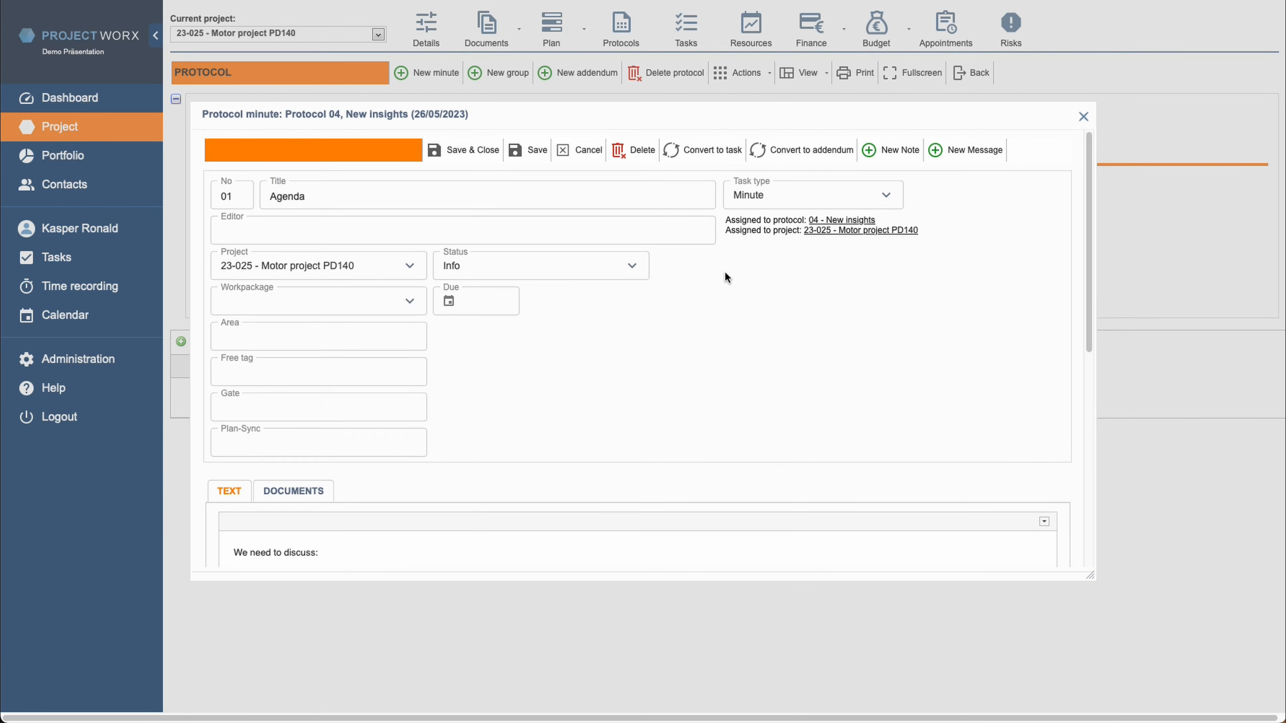
{"action": "left_click", "coordinate": [463, 150]}
Step: Save a new minute "Timeframe" with text "The SOP can stay the same, we will add another team to our project to be more productive."
{"action": "left_click", "coordinate": [426, 73]}
{"action": "left_click", "coordinate": [412, 194]}
{"action": "type", "text": "Timeframe can stay the same, we will add another team to our project to be more productive."}
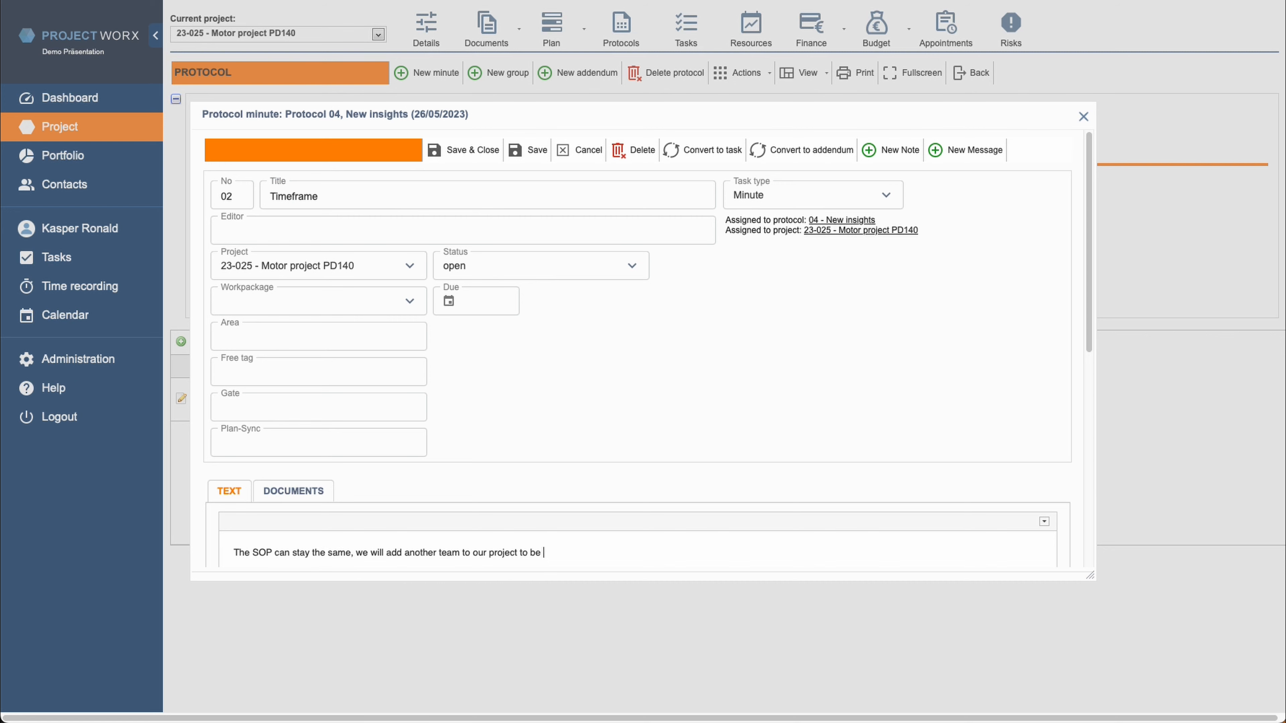
{"action": "left_click", "coordinate": [463, 151]}
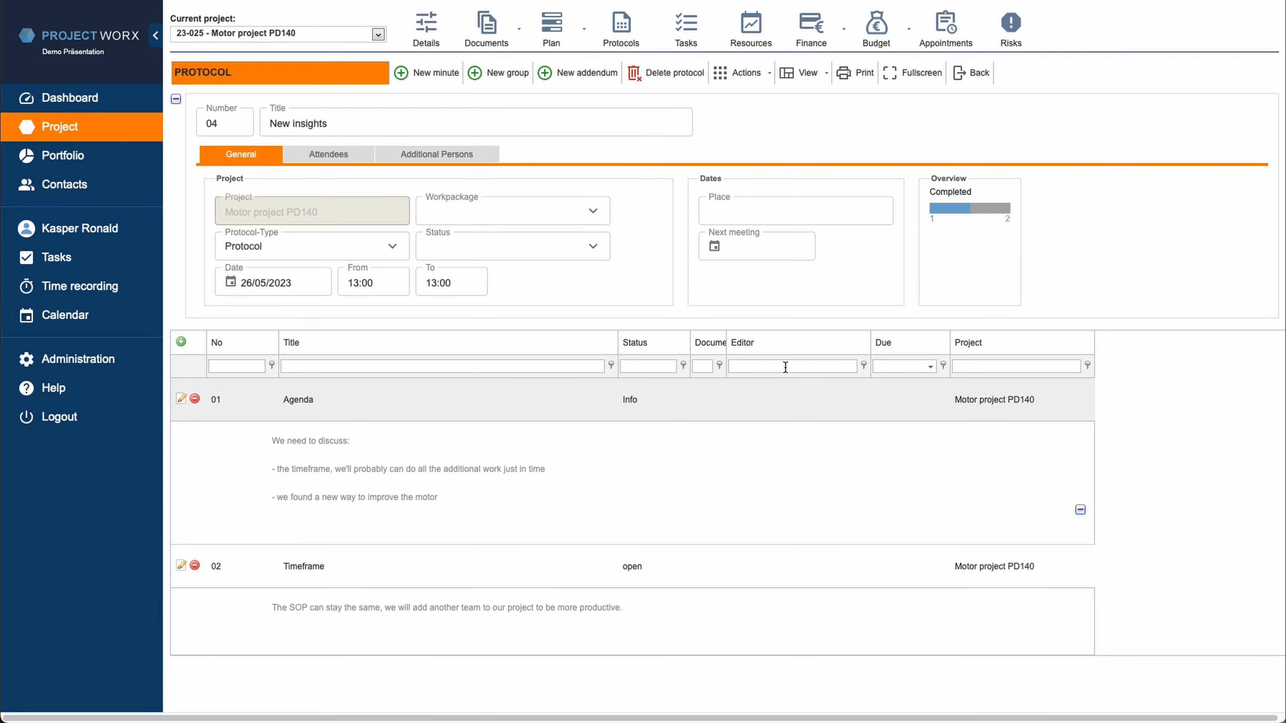
Step: Start an addendum to the "Check this exhaust part" minute of protocol 03, with the note subject "Discussion needed"
{"action": "left_click", "coordinate": [575, 80]}
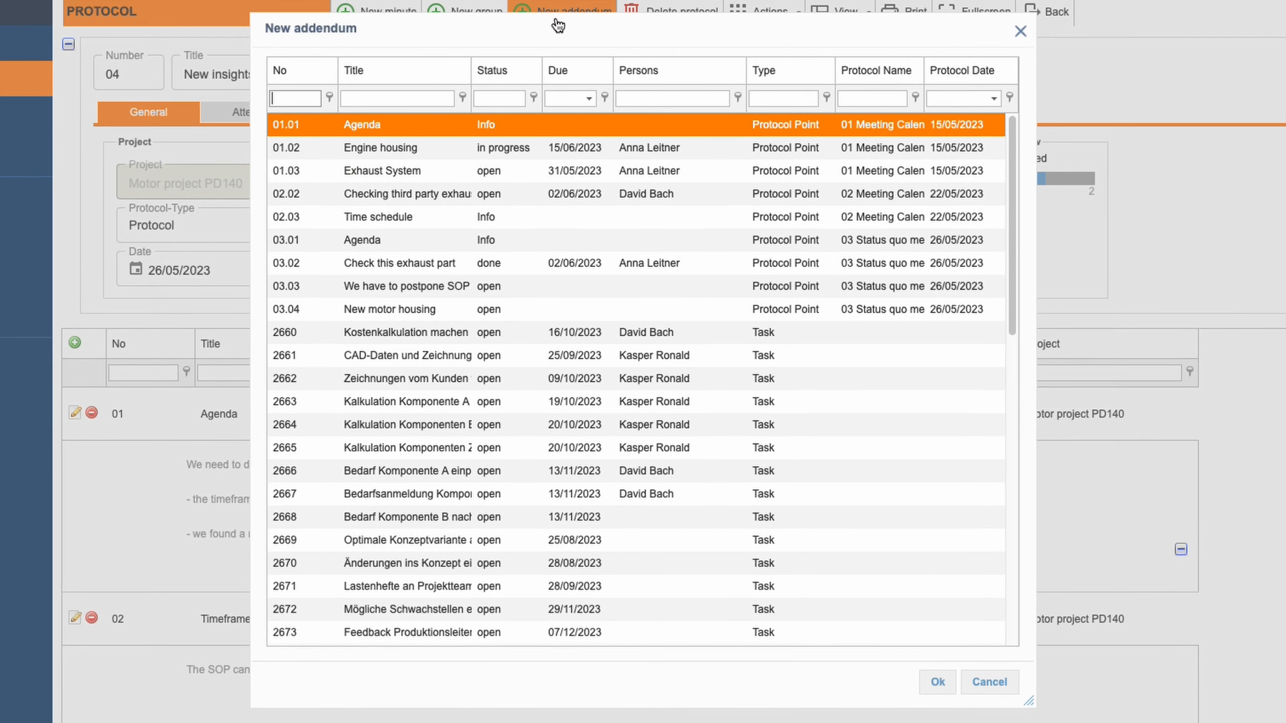
{"action": "left_click", "coordinate": [837, 142]}
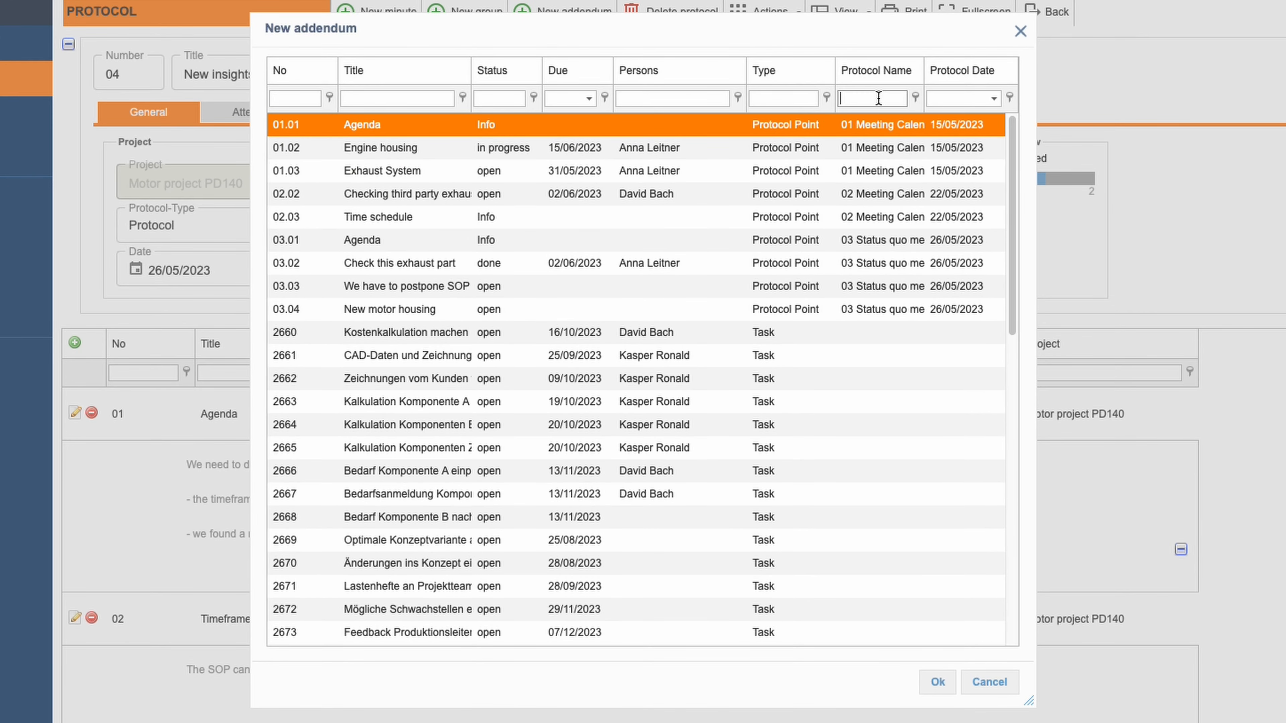
{"action": "type", "text": "03"}
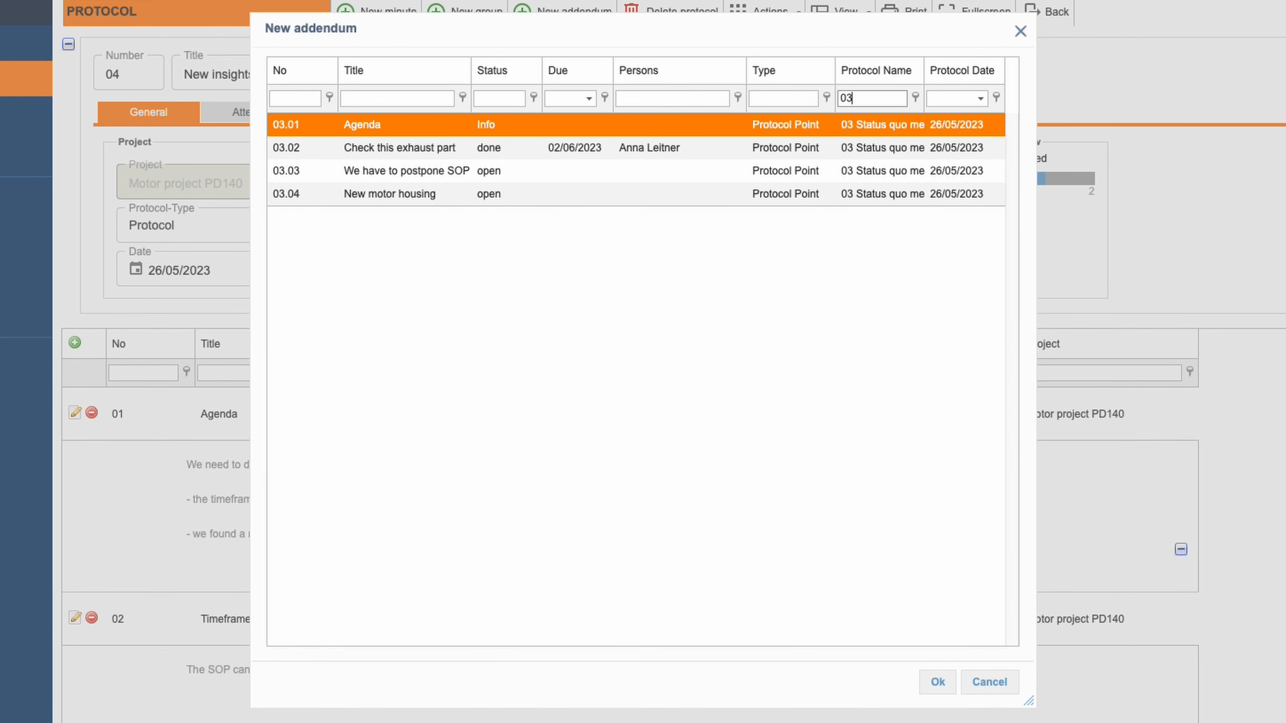
{"action": "left_click", "coordinate": [405, 155]}
{"action": "left_click", "coordinate": [935, 684]}
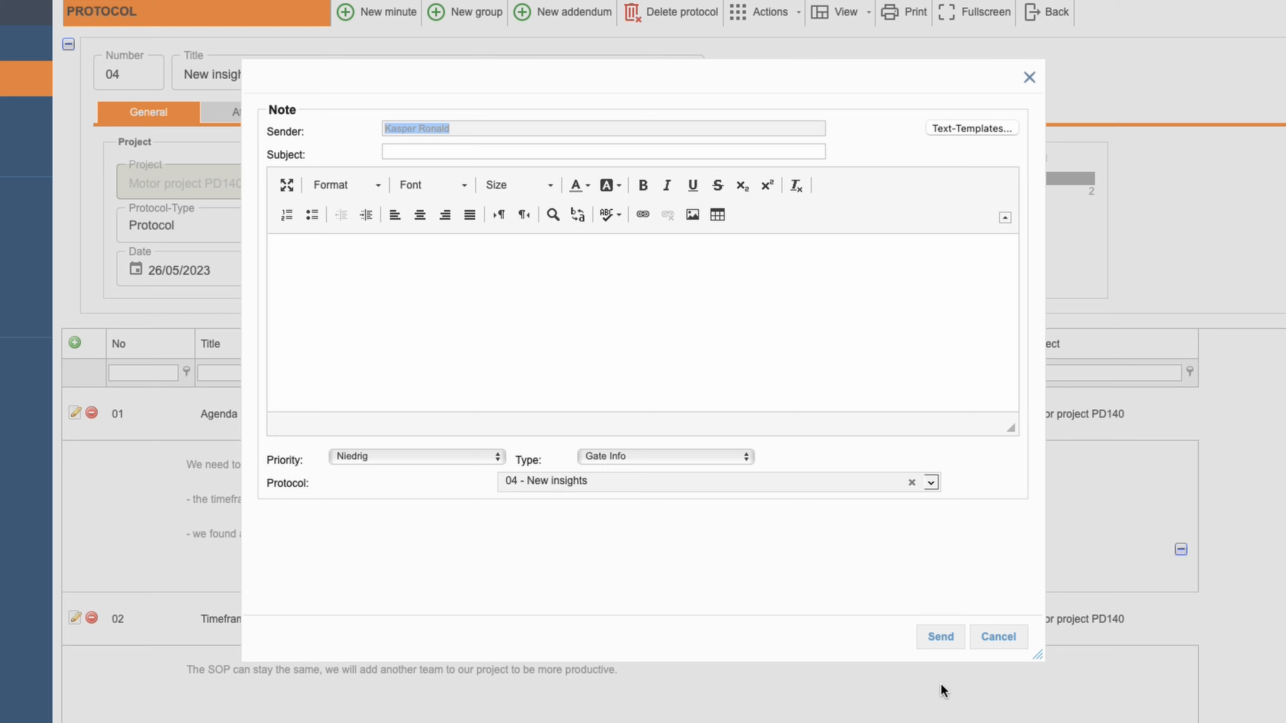
{"action": "left_click", "coordinate": [551, 152]}
{"action": "type", "text": "Discussion needed"}
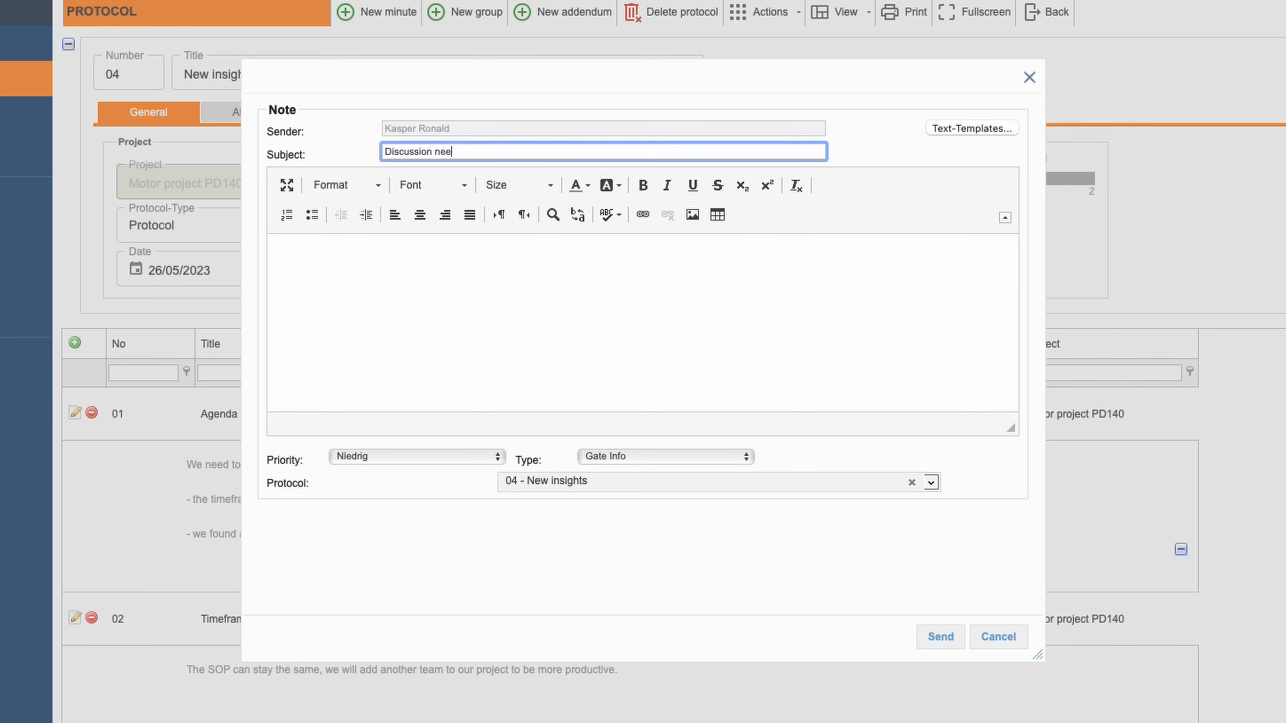
Step: Send "We still need to discuss this with all departments, as this is a part for series production. After the final check the new part can be released."
{"action": "left_click", "coordinate": [537, 246]}
{"action": "type", "text": "We still need to discuss this with all departments, as this is a part for series production. After the final check the new part can be released."}
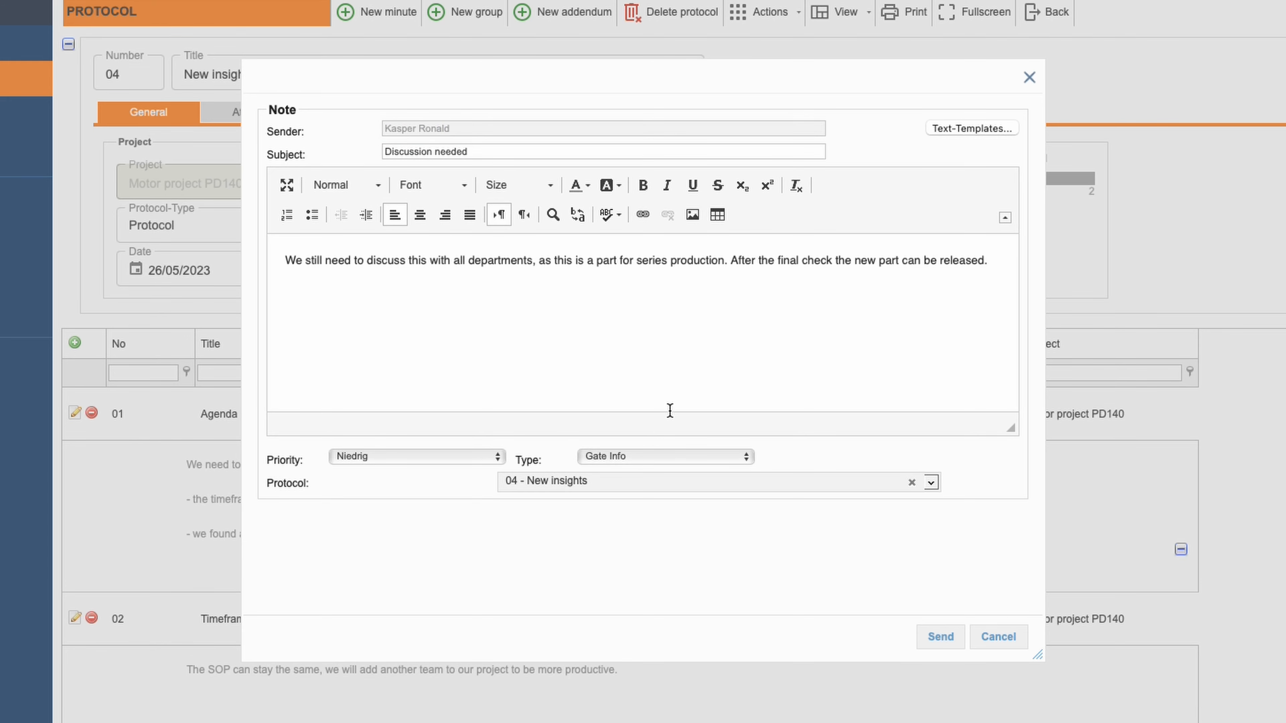
{"action": "left_click", "coordinate": [925, 650]}
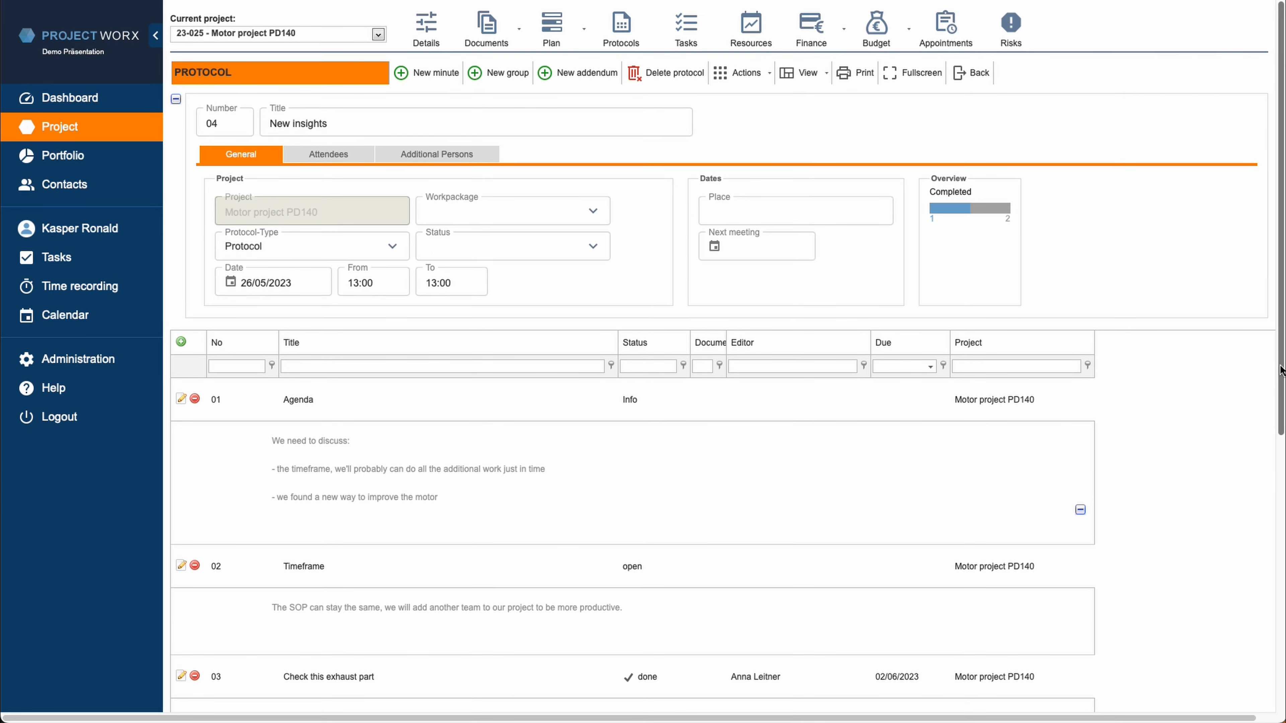
Step: Examine the exhaust part addendum in the New insights protocol and in the original minute of the Status quo meeting protocol
{"action": "left_click_drag", "start_coordinate": [1281, 365], "coordinate": [1249, 644]}
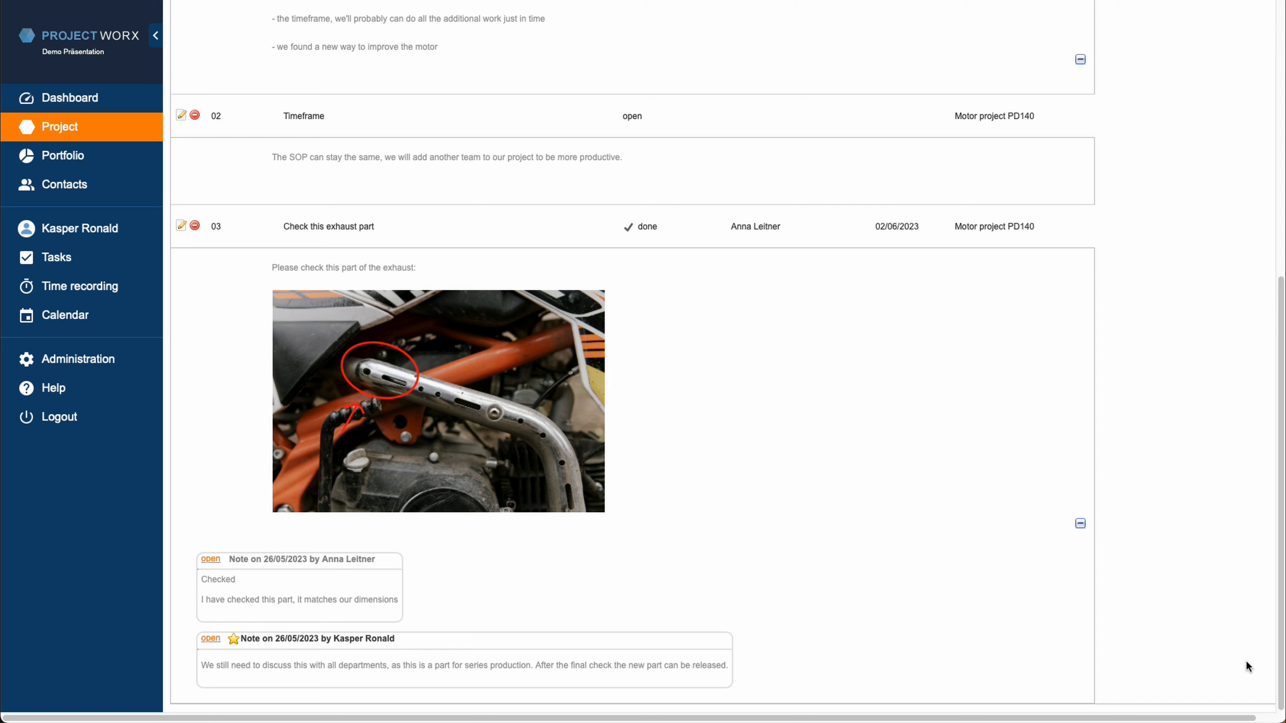
{"action": "scroll", "coordinate": [1247, 667], "scroll_direction": "up", "scroll_amount": 10}
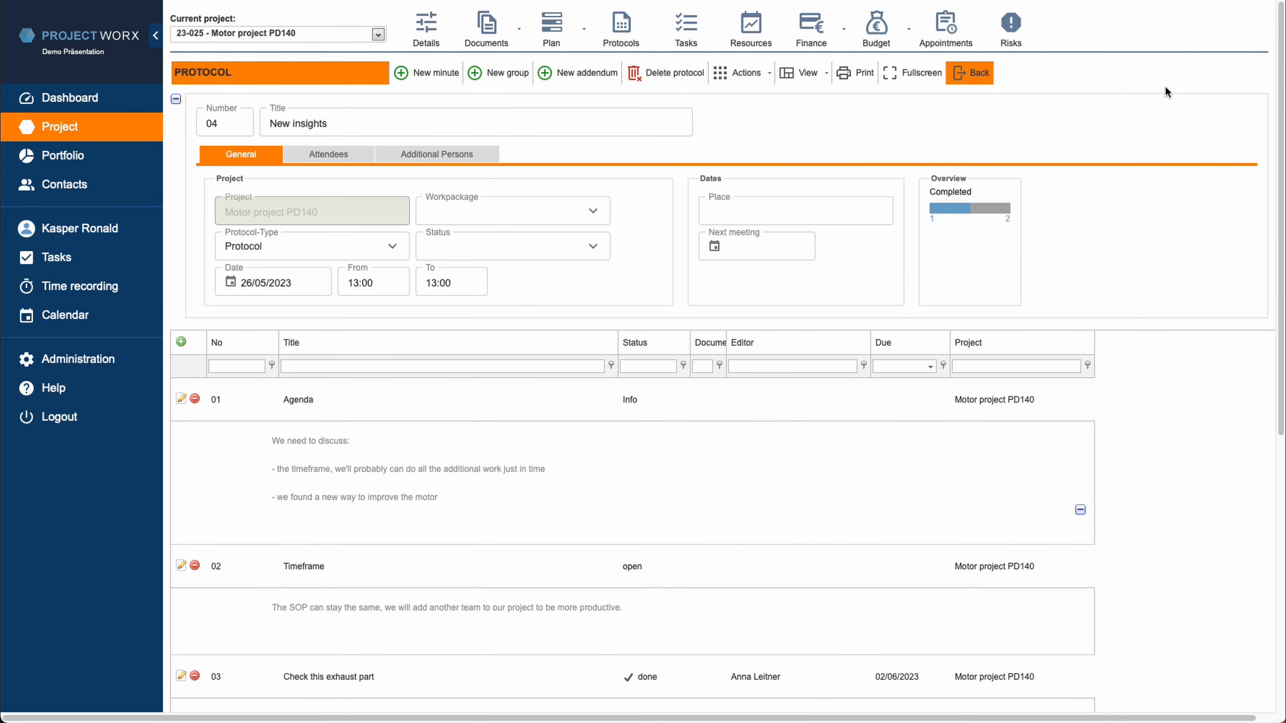
{"action": "left_click", "coordinate": [181, 204]}
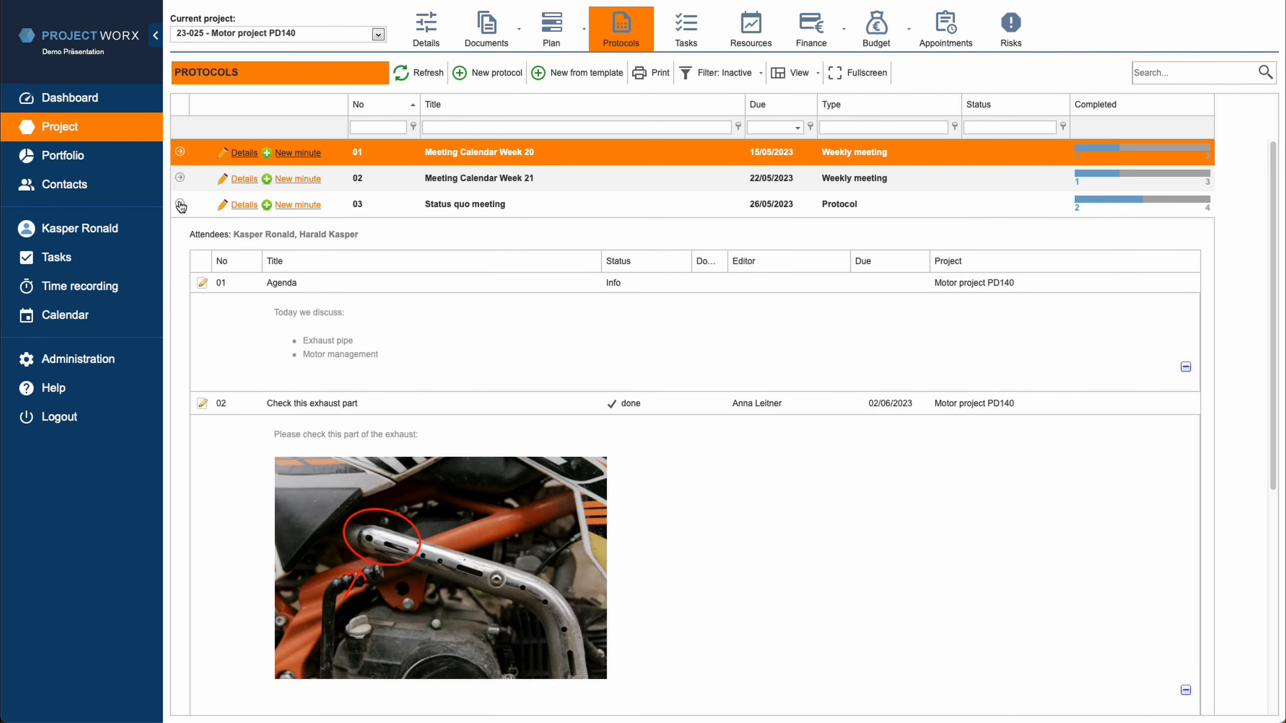
{"action": "left_click_drag", "start_coordinate": [1271, 272], "coordinate": [1270, 395]}
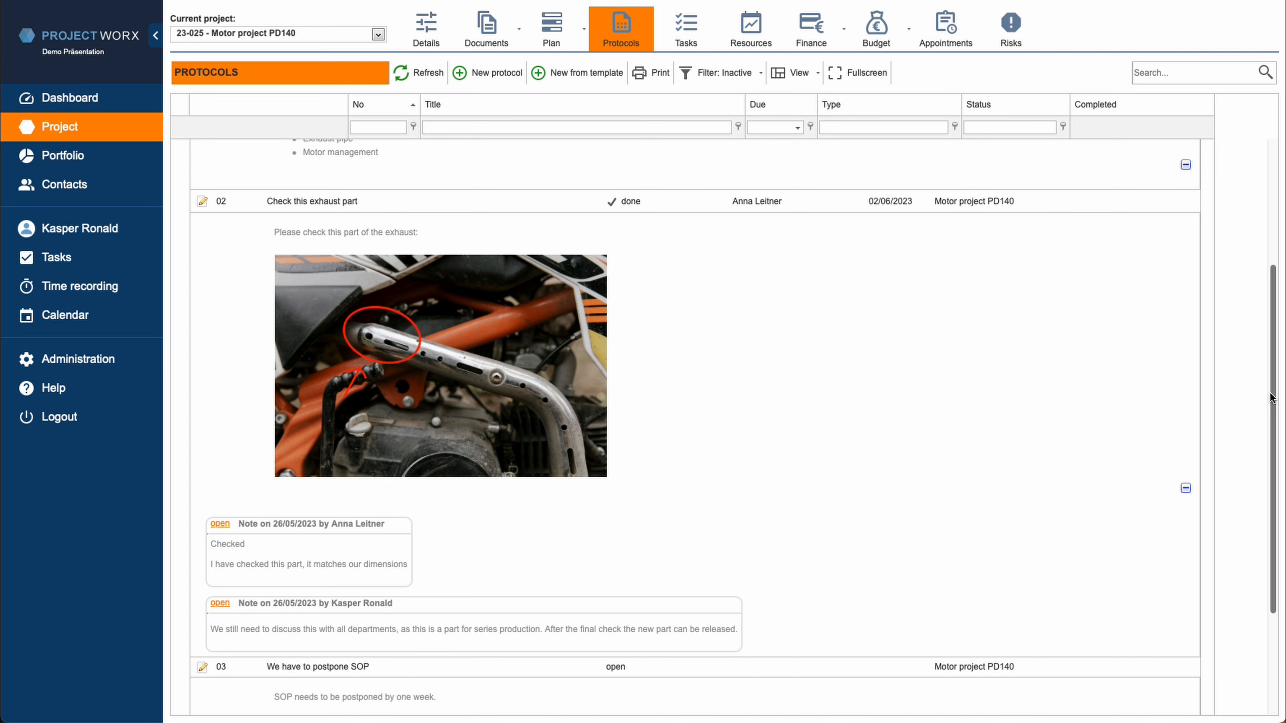
{"action": "scroll", "coordinate": [1271, 397], "scroll_direction": "up", "scroll_amount": 10}
{"action": "left_click", "coordinate": [180, 204]}
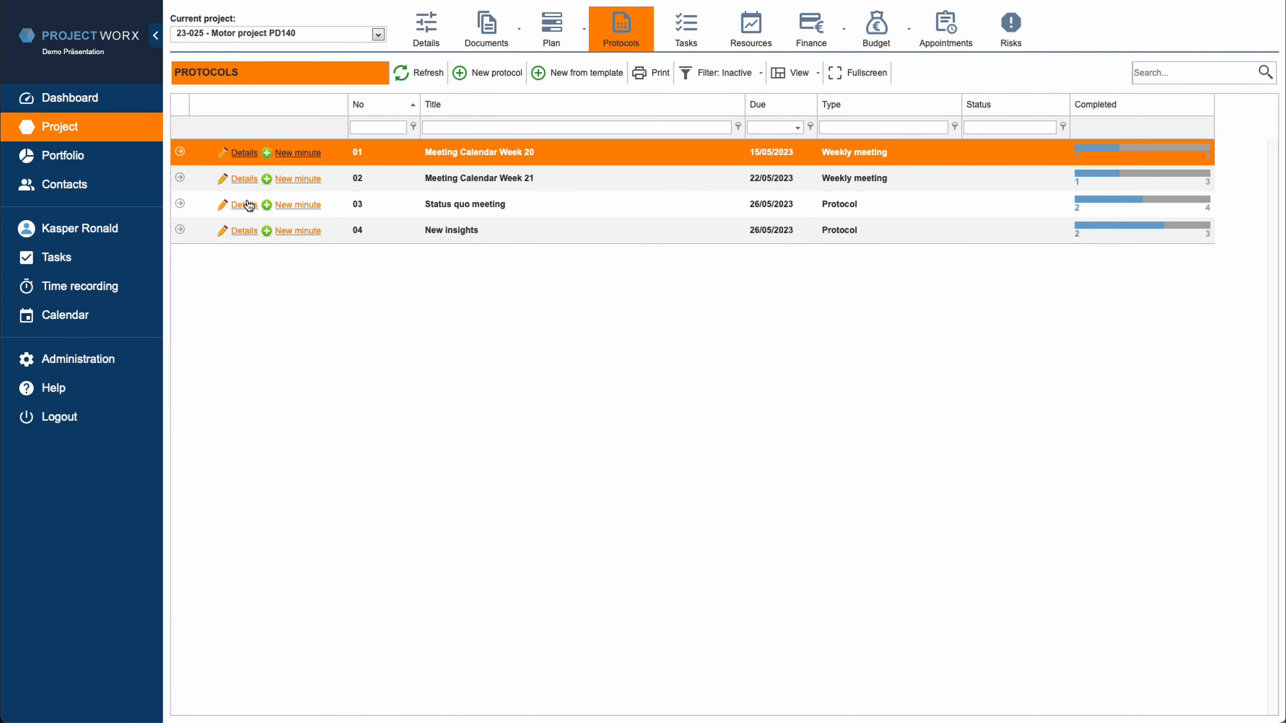
Step: Import all open minutes from Protocol 03 - Status quo meeting into the New insights protocol as addenda
{"action": "left_click", "coordinate": [248, 231]}
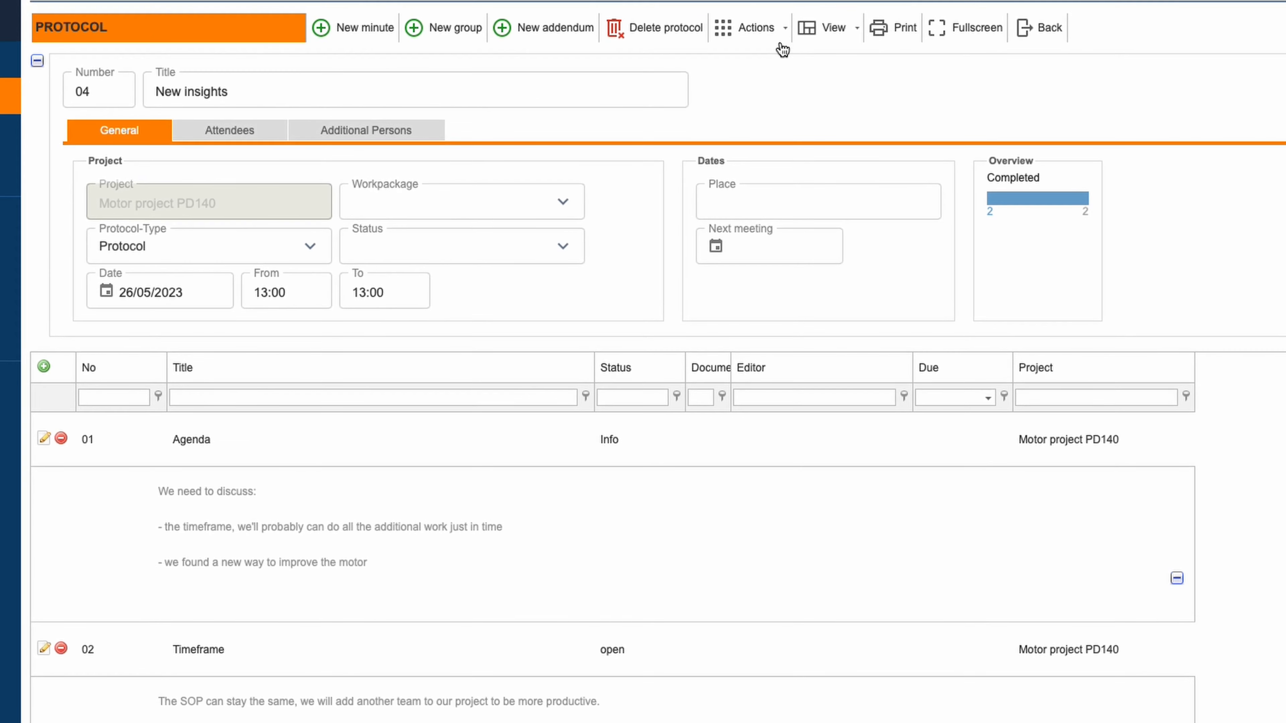
{"action": "left_click", "coordinate": [784, 28]}
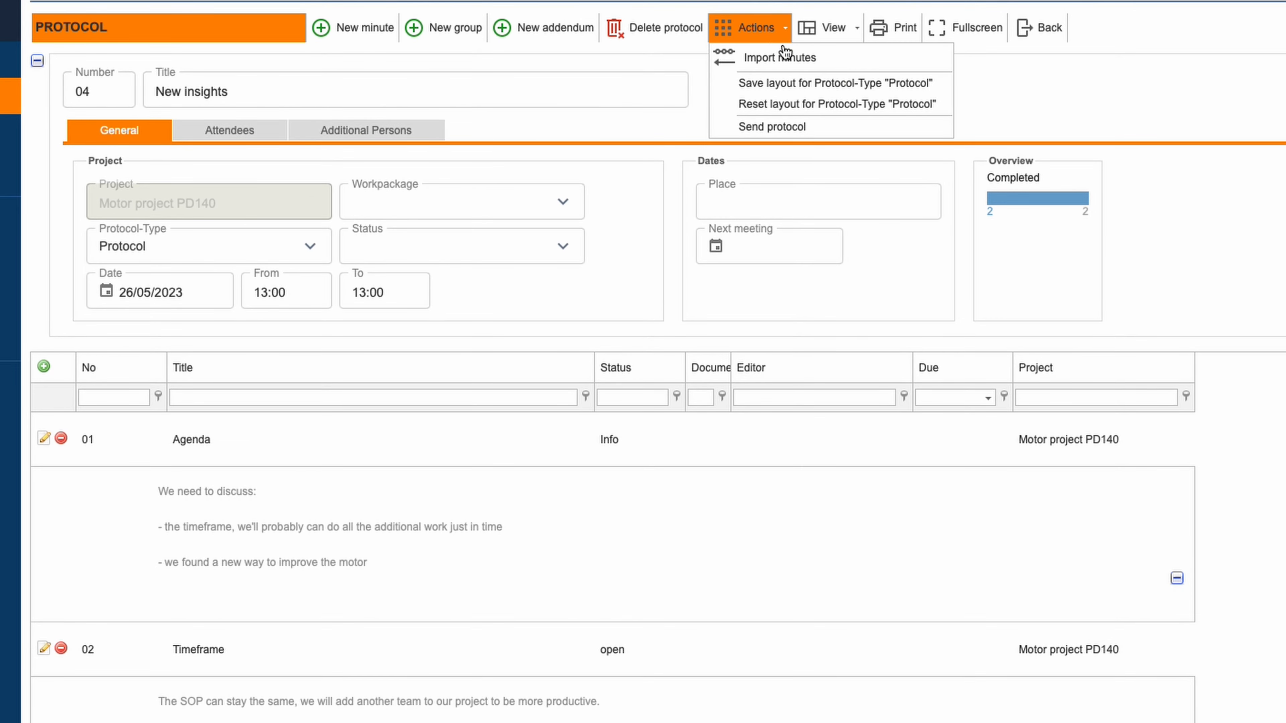
{"action": "left_click", "coordinate": [845, 66]}
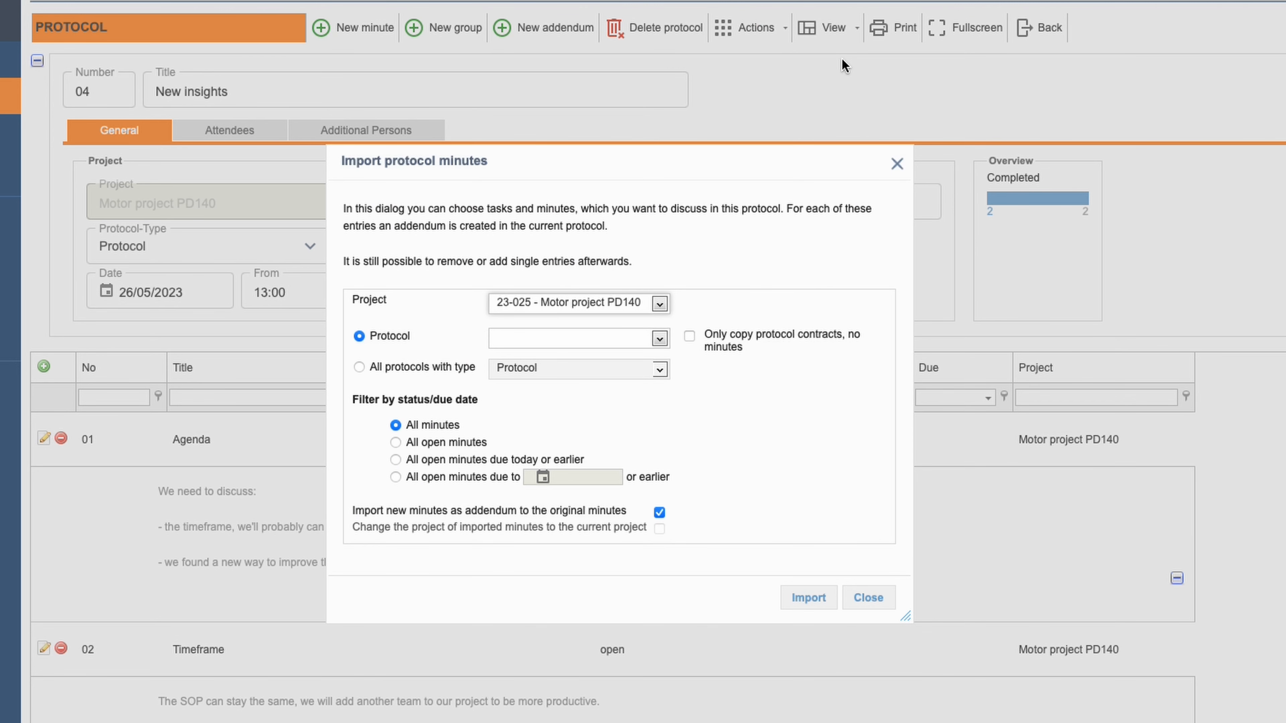
{"action": "left_click", "coordinate": [659, 338]}
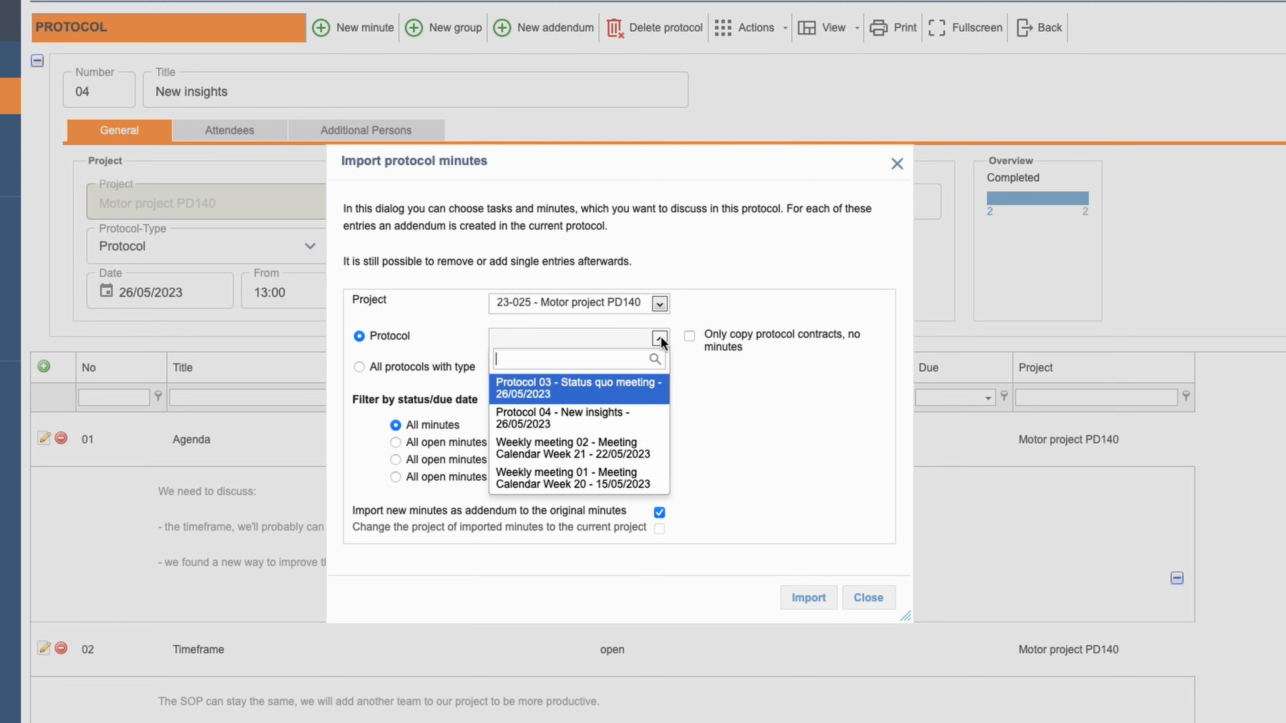
{"action": "left_click", "coordinate": [624, 386]}
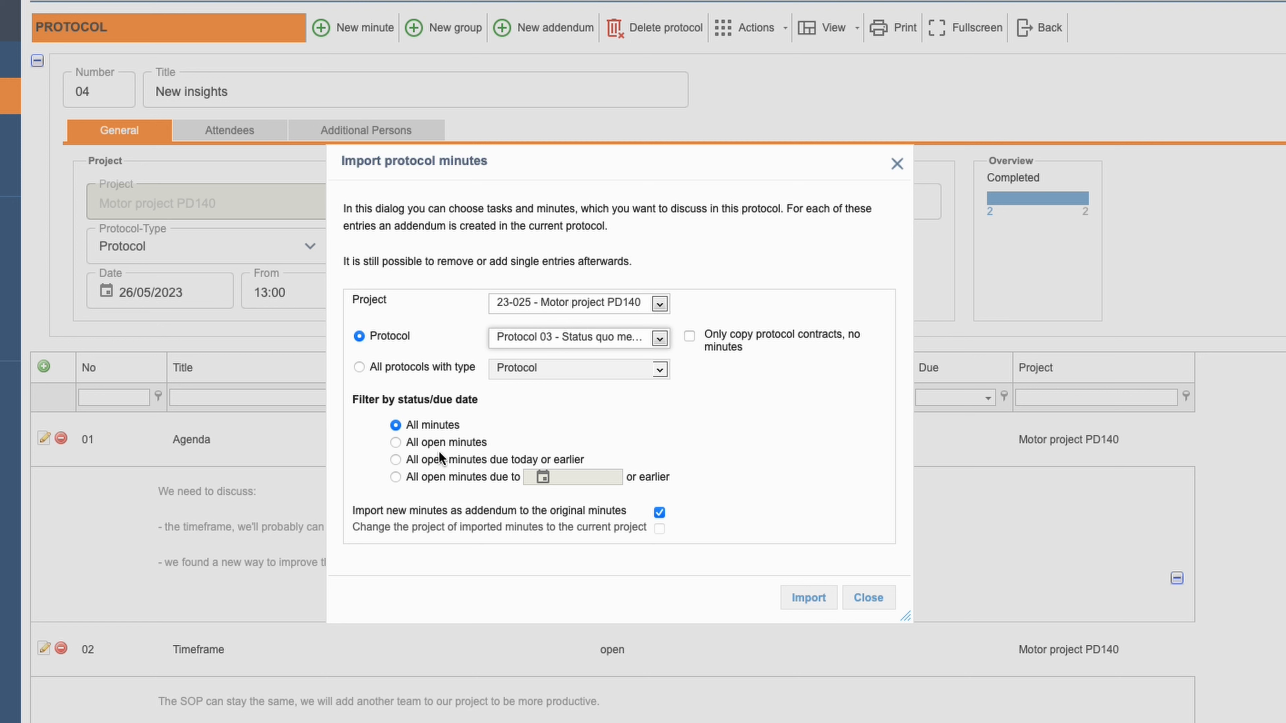
{"action": "left_click", "coordinate": [395, 444]}
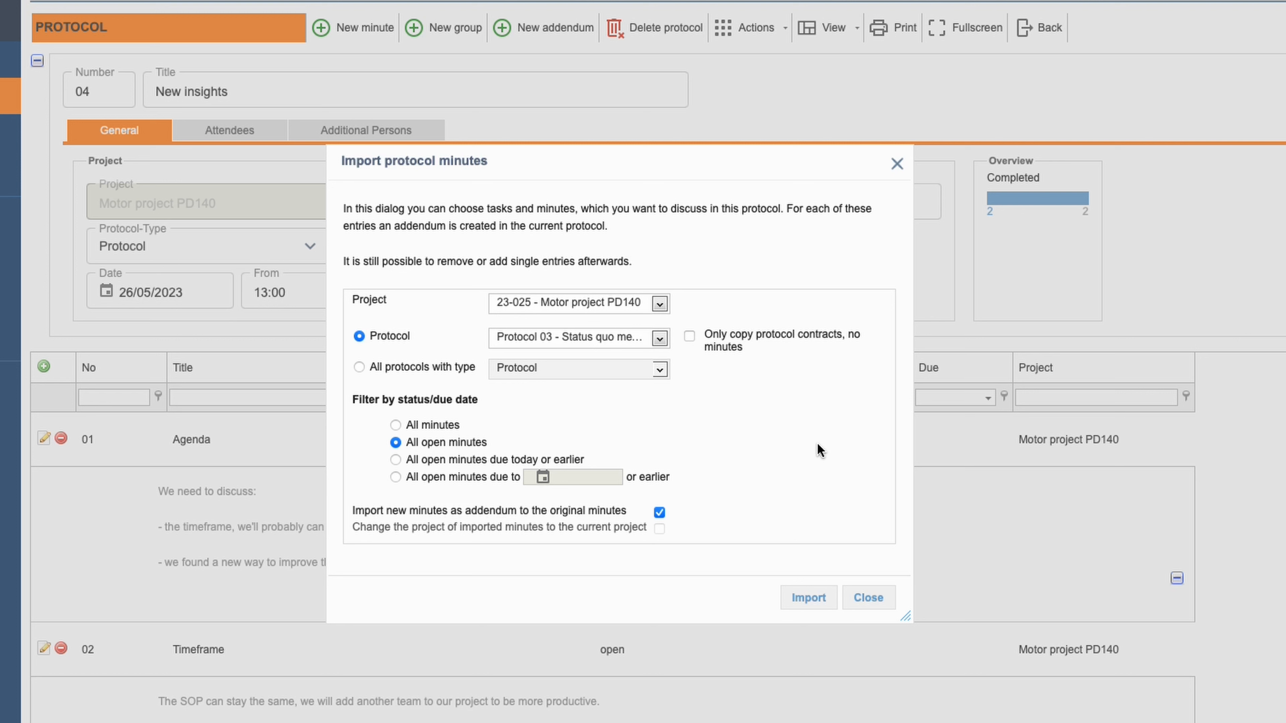
{"action": "left_click", "coordinate": [806, 603]}
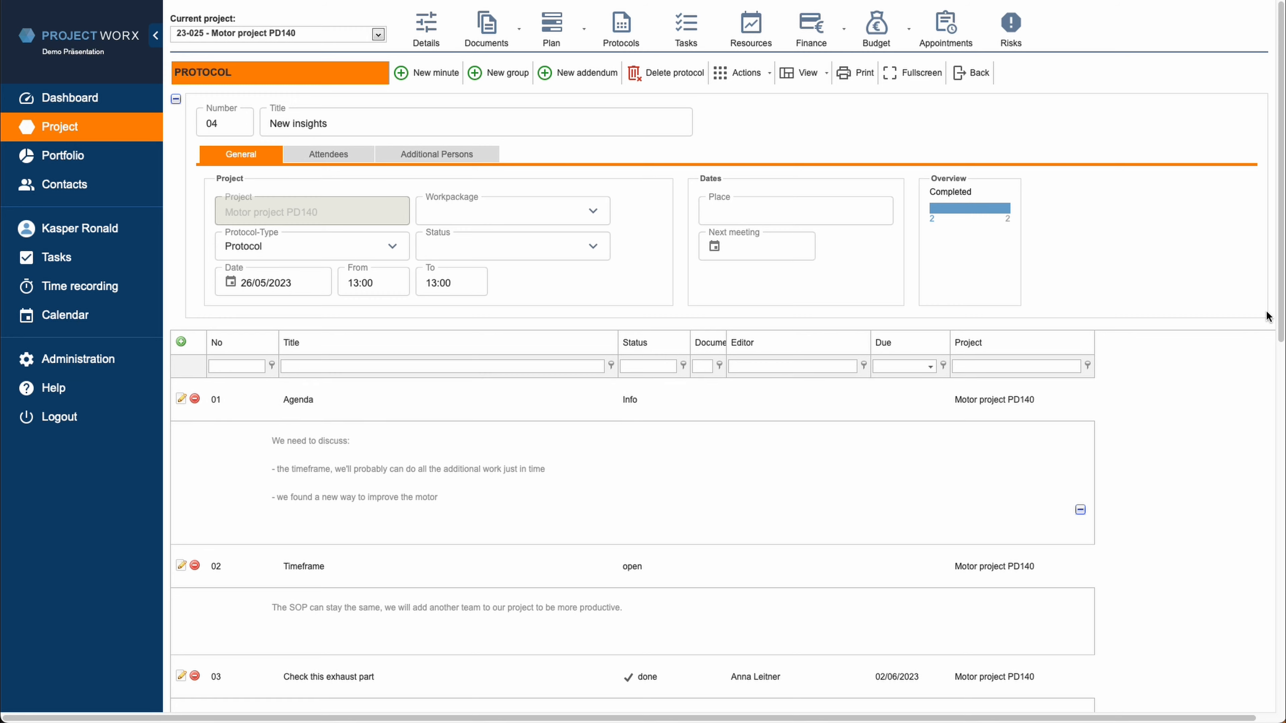
Step: Add "This is not true anymore since we added a new team to our project." to the note under "We have to postpone SOP"
{"action": "scroll", "coordinate": [1251, 451], "scroll_direction": "down", "scroll_amount": 15}
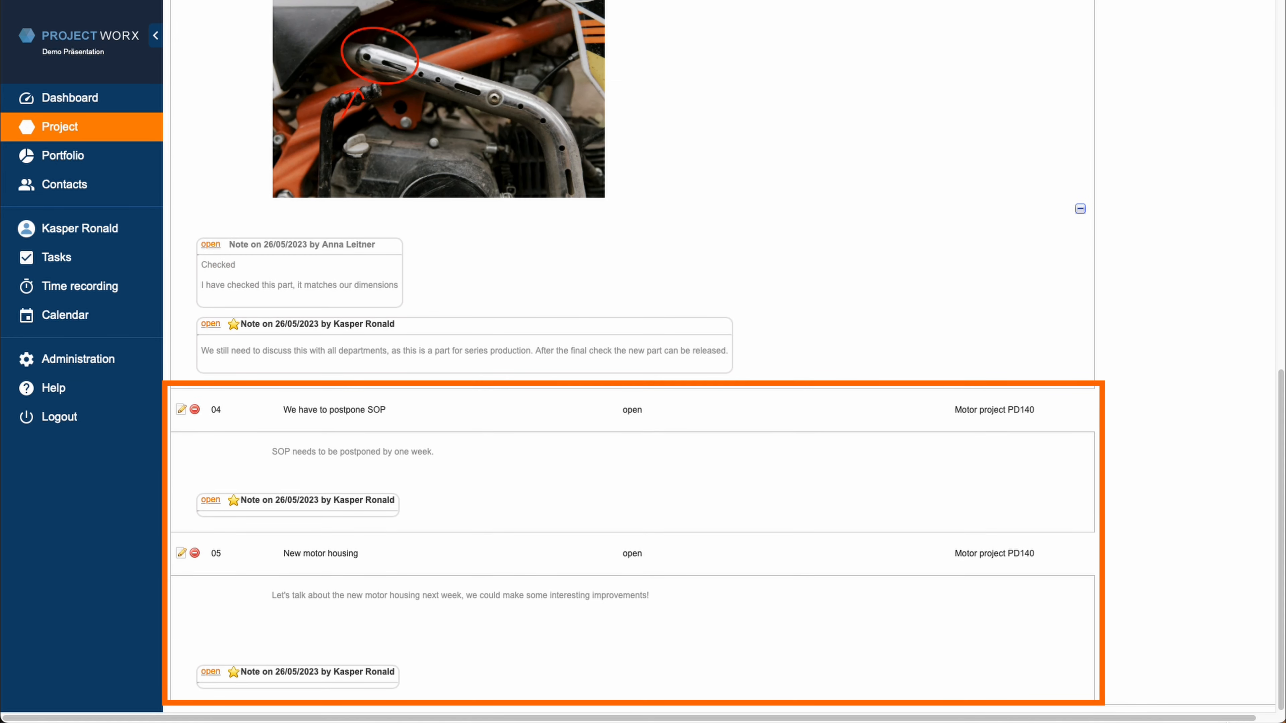
{"action": "left_click", "coordinate": [208, 499]}
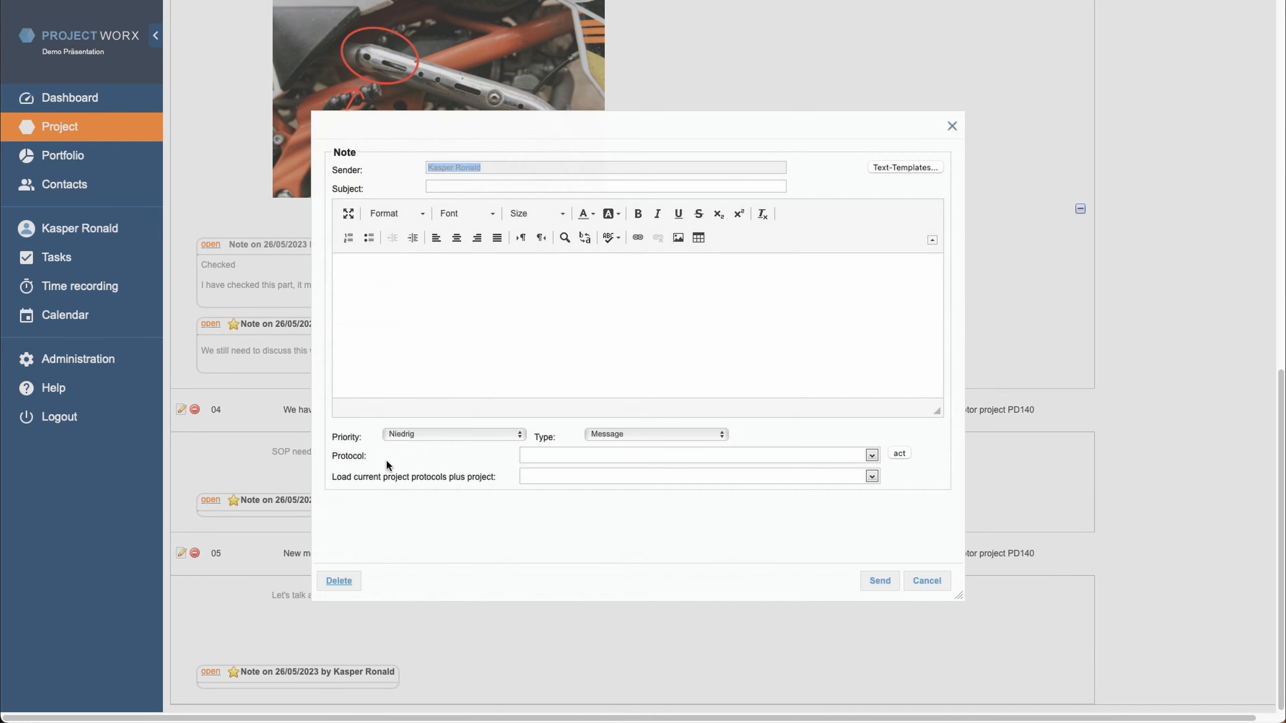
{"action": "type", "text": "This is not true anymore since we added a new team to our project."}
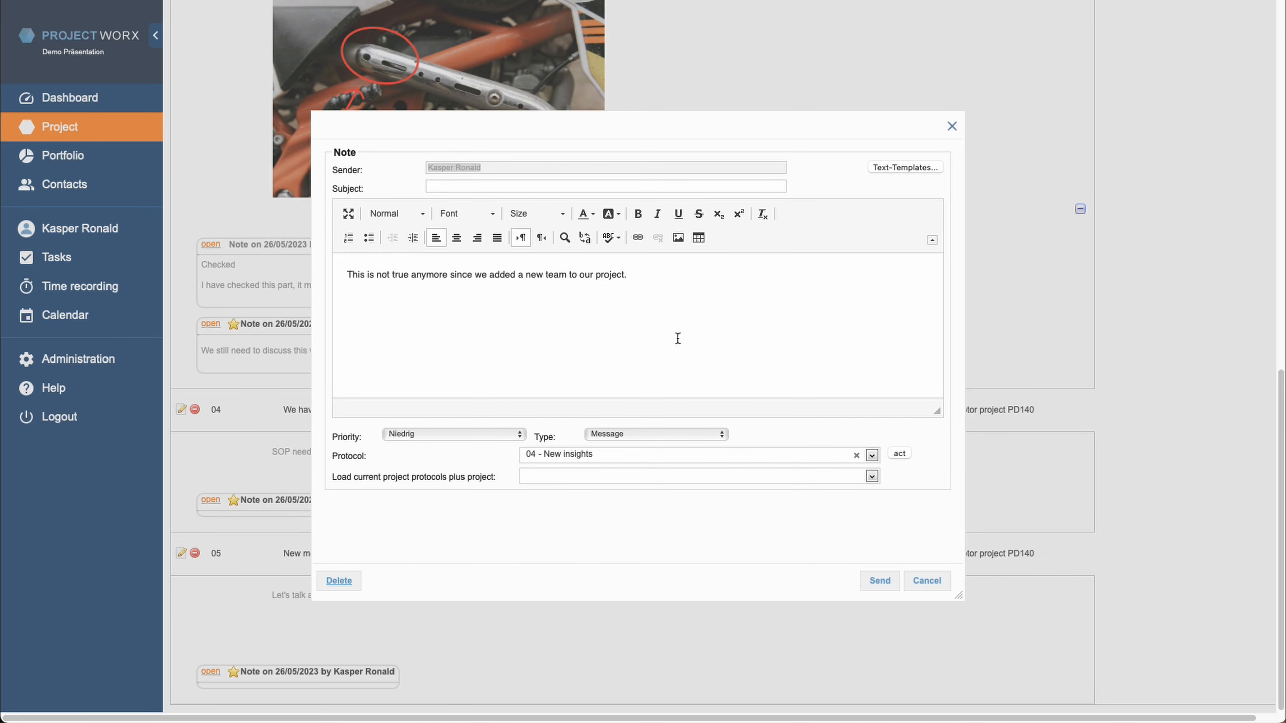
{"action": "left_click", "coordinate": [886, 580]}
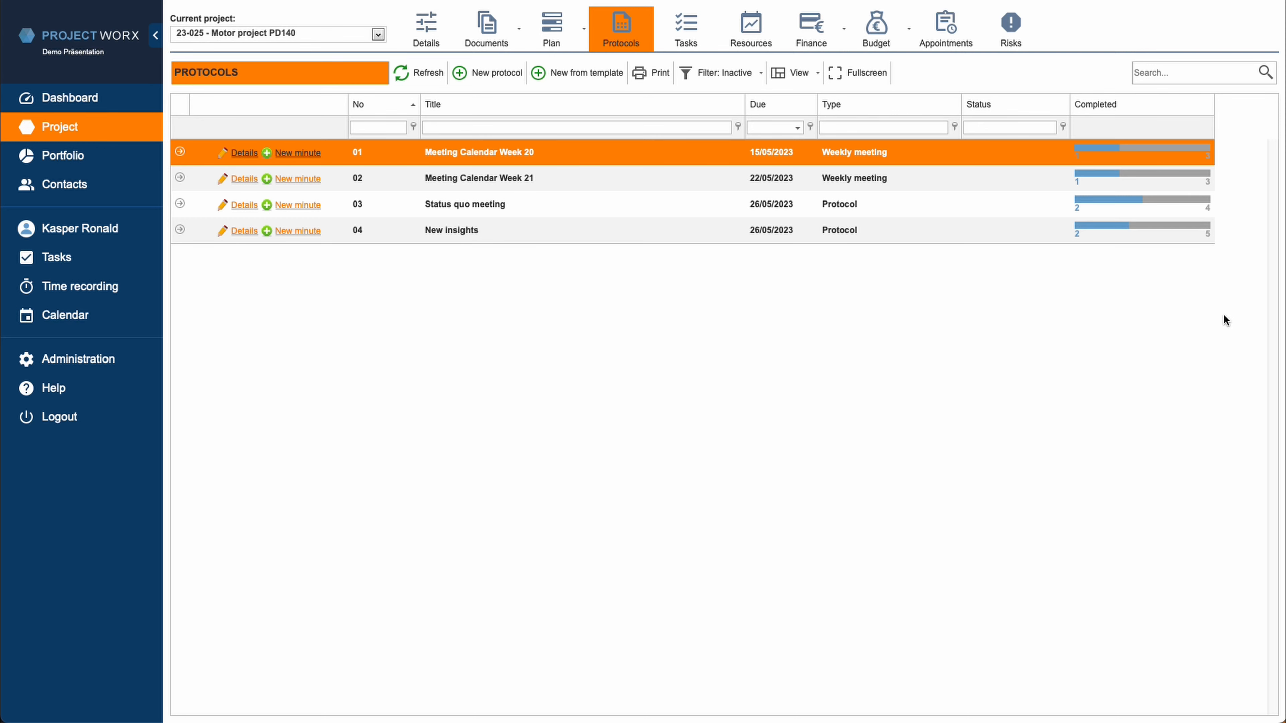
Step: Search the protocols for "SOP" and expand the matching protocols to examine their minutes
{"action": "left_click", "coordinate": [1179, 72]}
{"action": "type", "text": "SOP"}
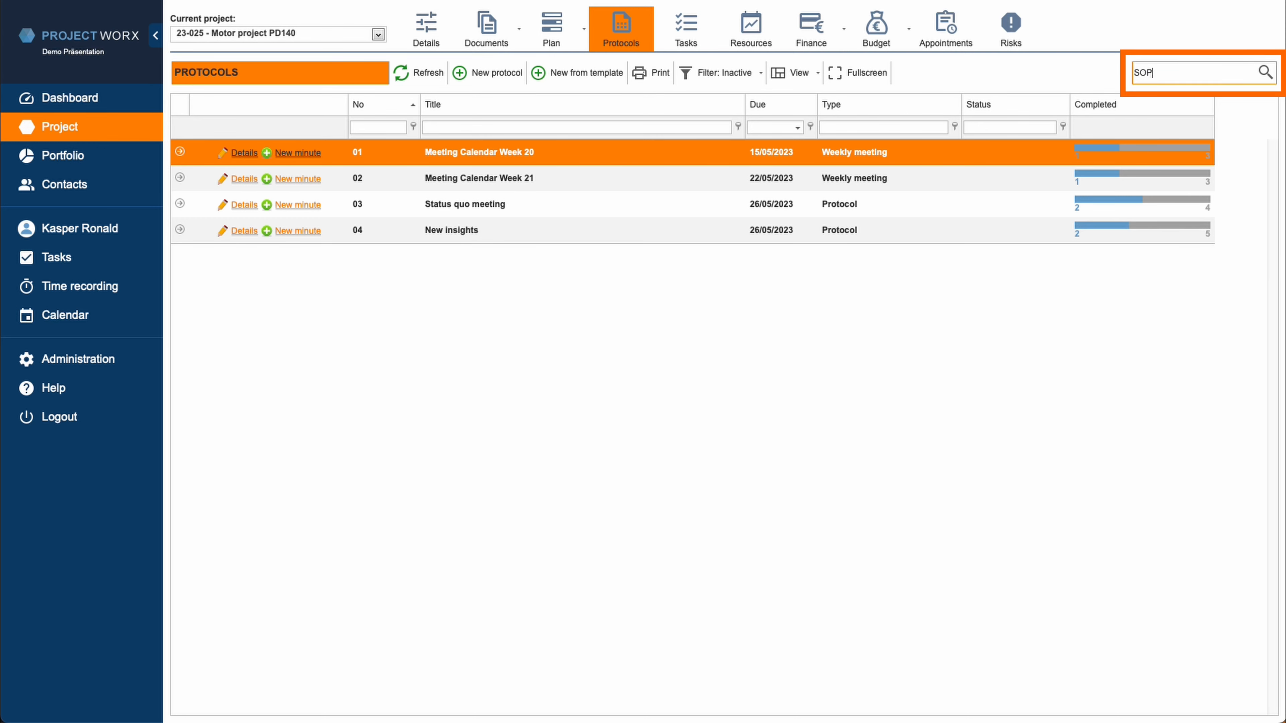
{"action": "key", "text": "Return"}
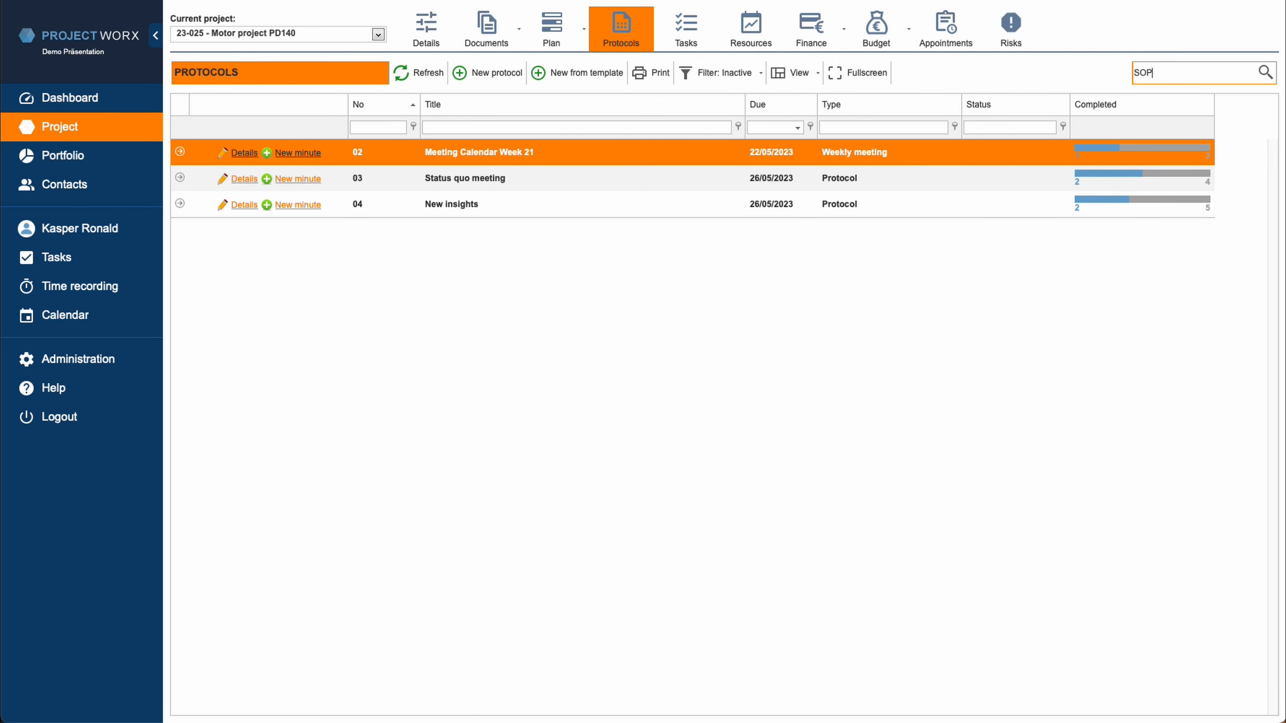
{"action": "left_click", "coordinate": [180, 153]}
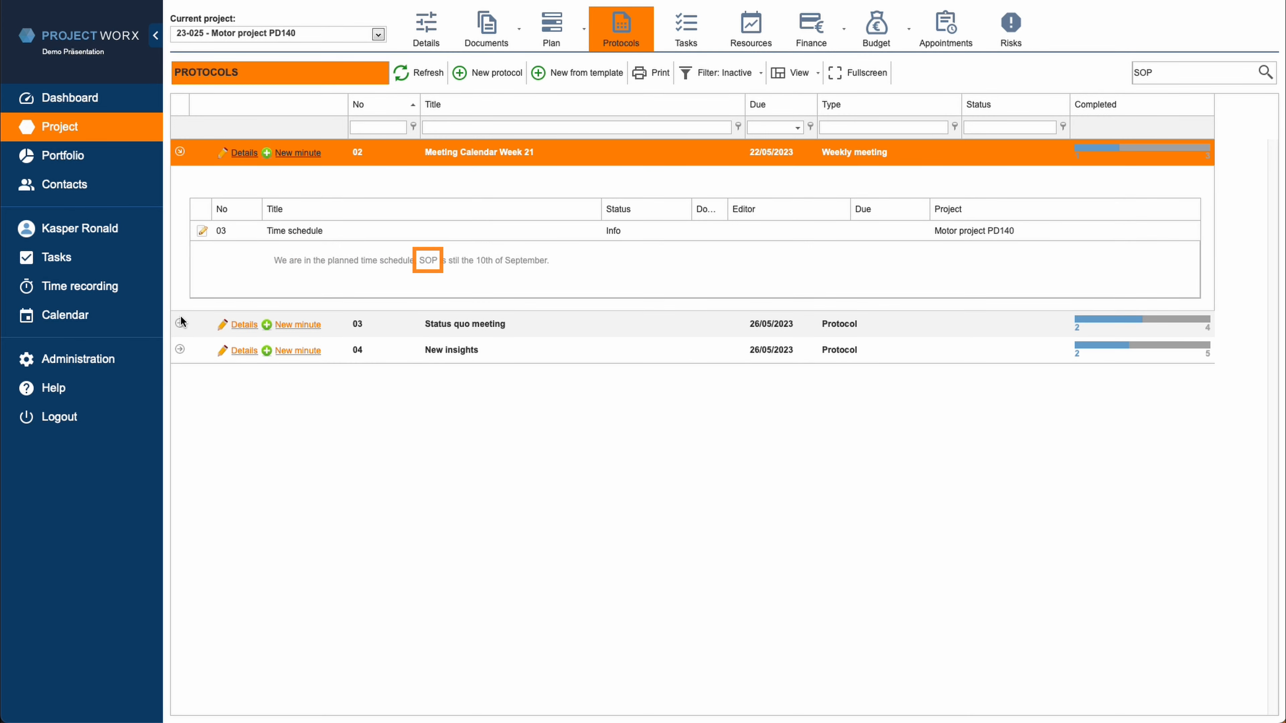
{"action": "left_click", "coordinate": [180, 323]}
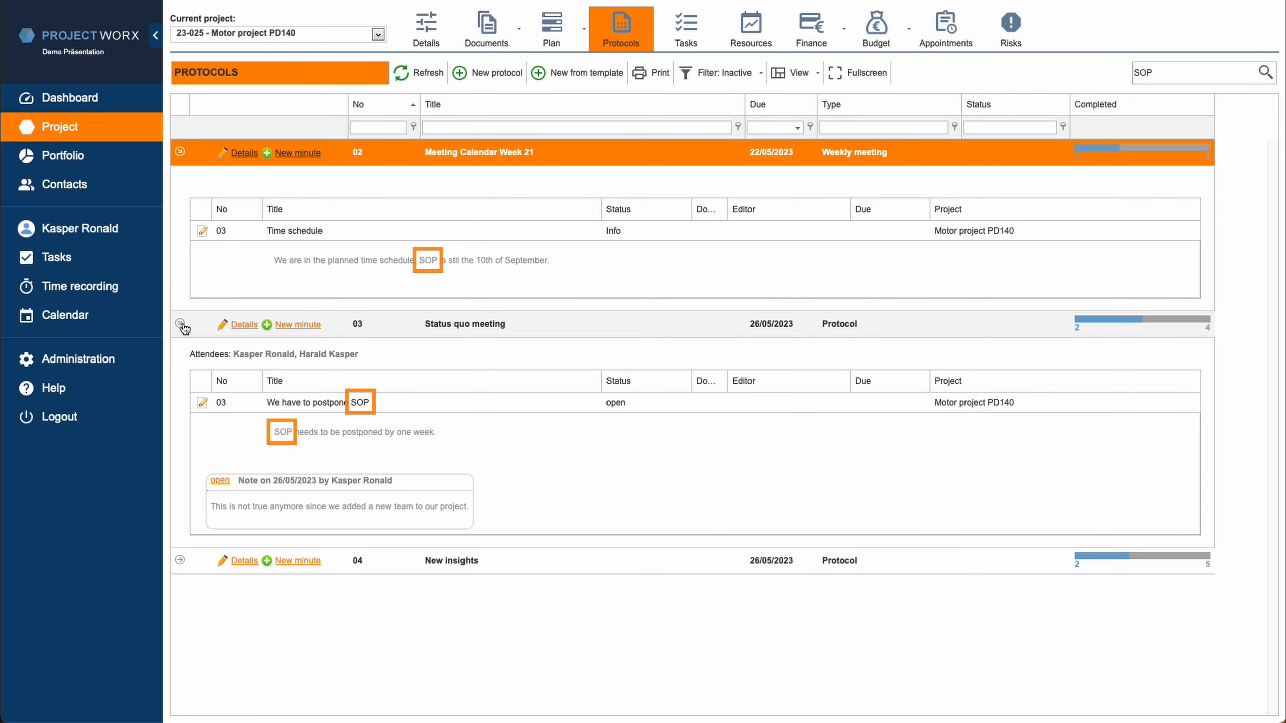
{"action": "left_click", "coordinate": [180, 560]}
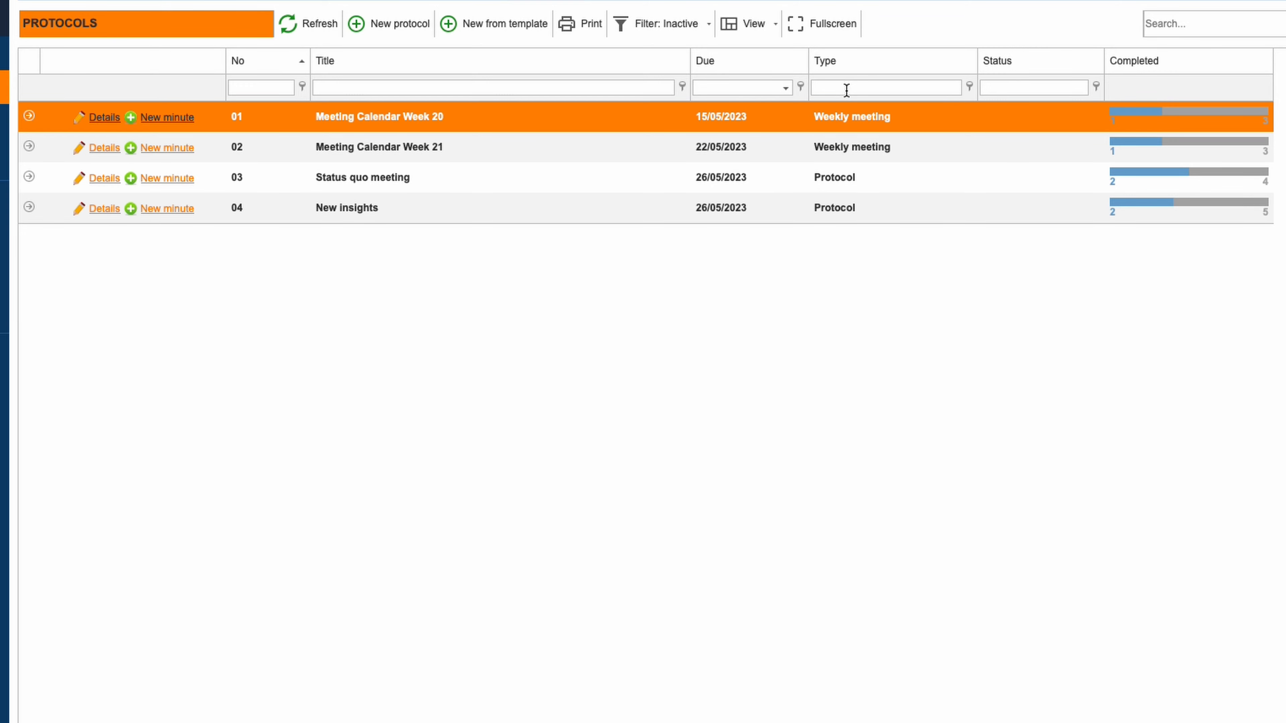
Step: Filter the protocols by type "week" and a due date less than 19/05/2023, and expand the matching protocol's minutes
{"action": "left_click", "coordinate": [847, 89]}
{"action": "type", "text": "week"}
{"action": "left_click", "coordinate": [786, 89]}
{"action": "left_click", "coordinate": [848, 186]}
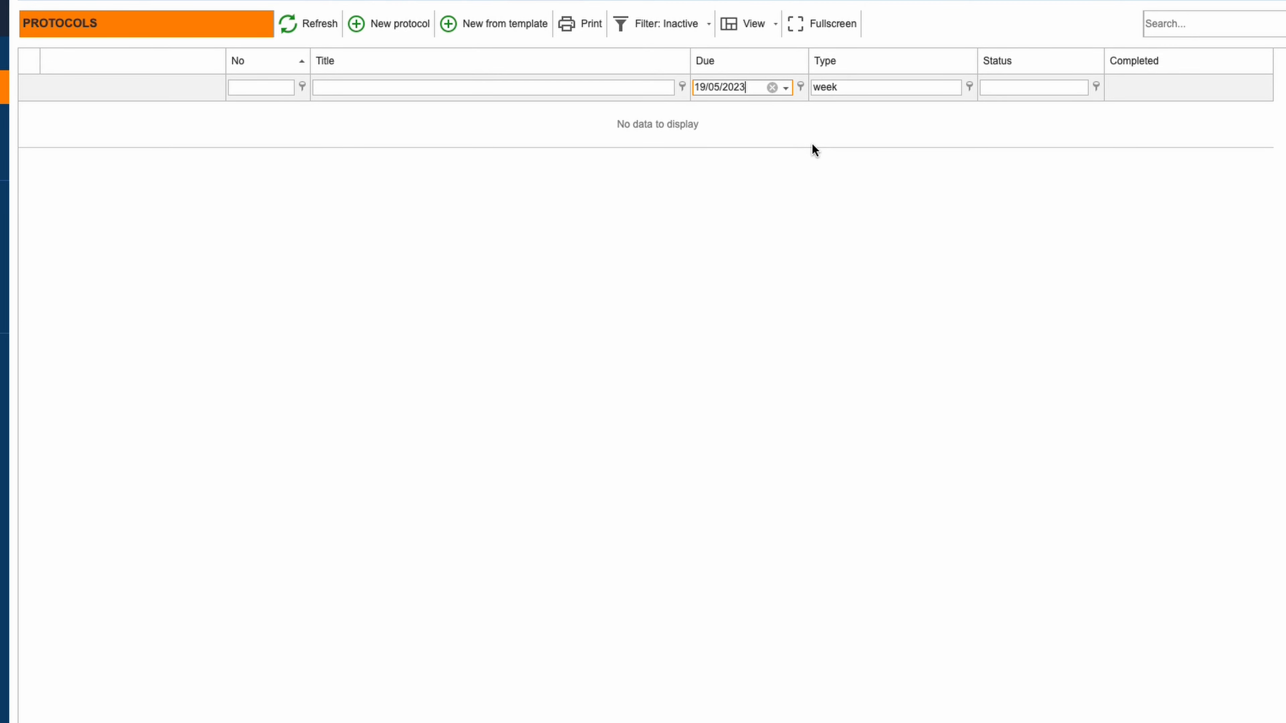
{"action": "left_click", "coordinate": [800, 88]}
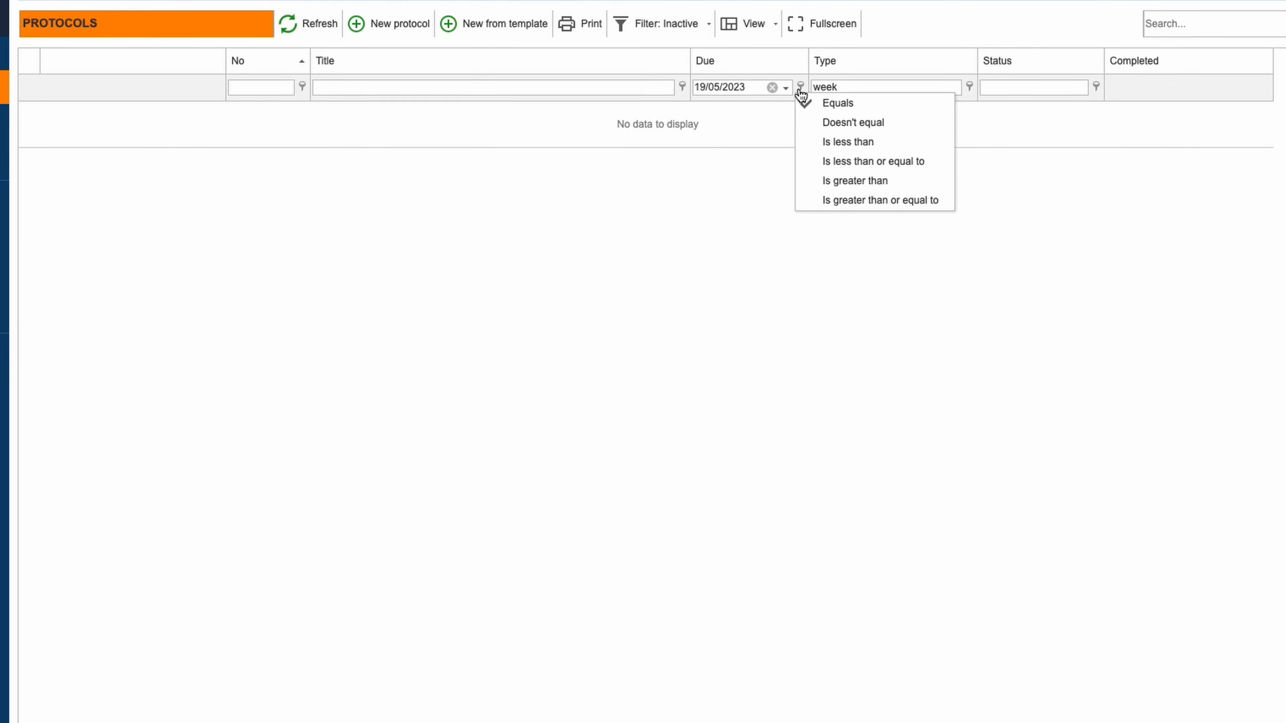
{"action": "left_click", "coordinate": [913, 144]}
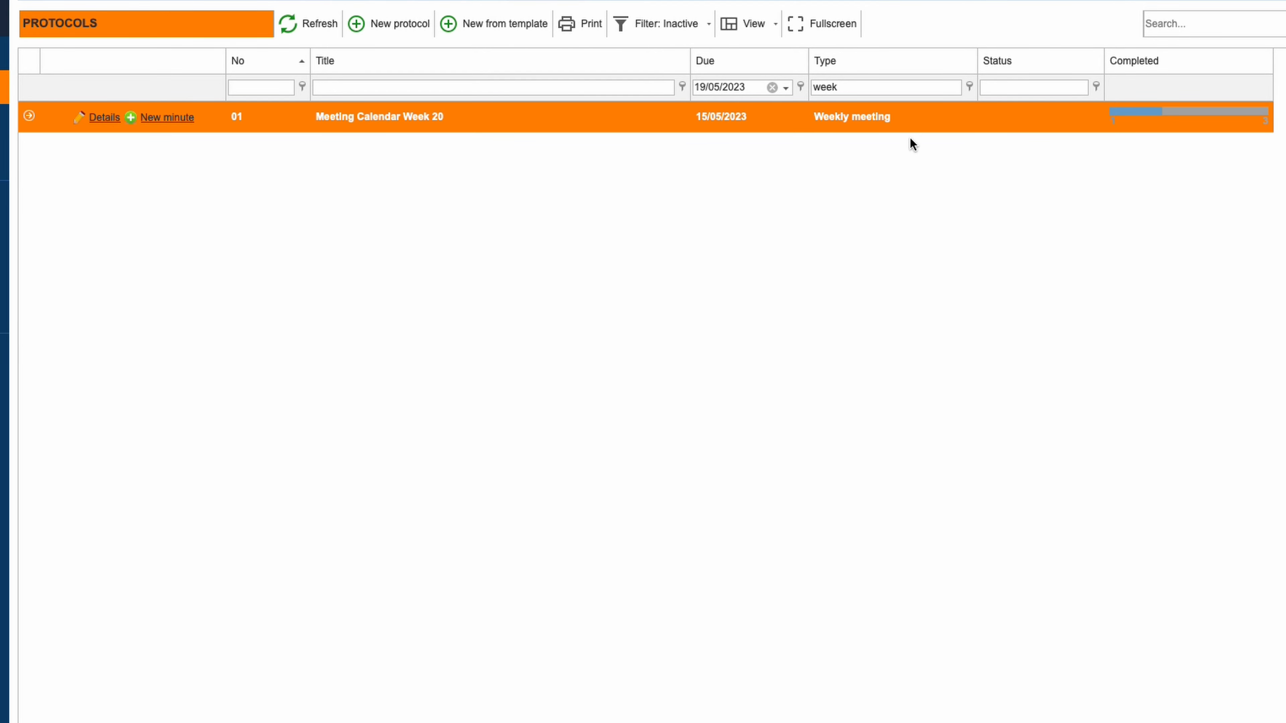
{"action": "left_click", "coordinate": [30, 117]}
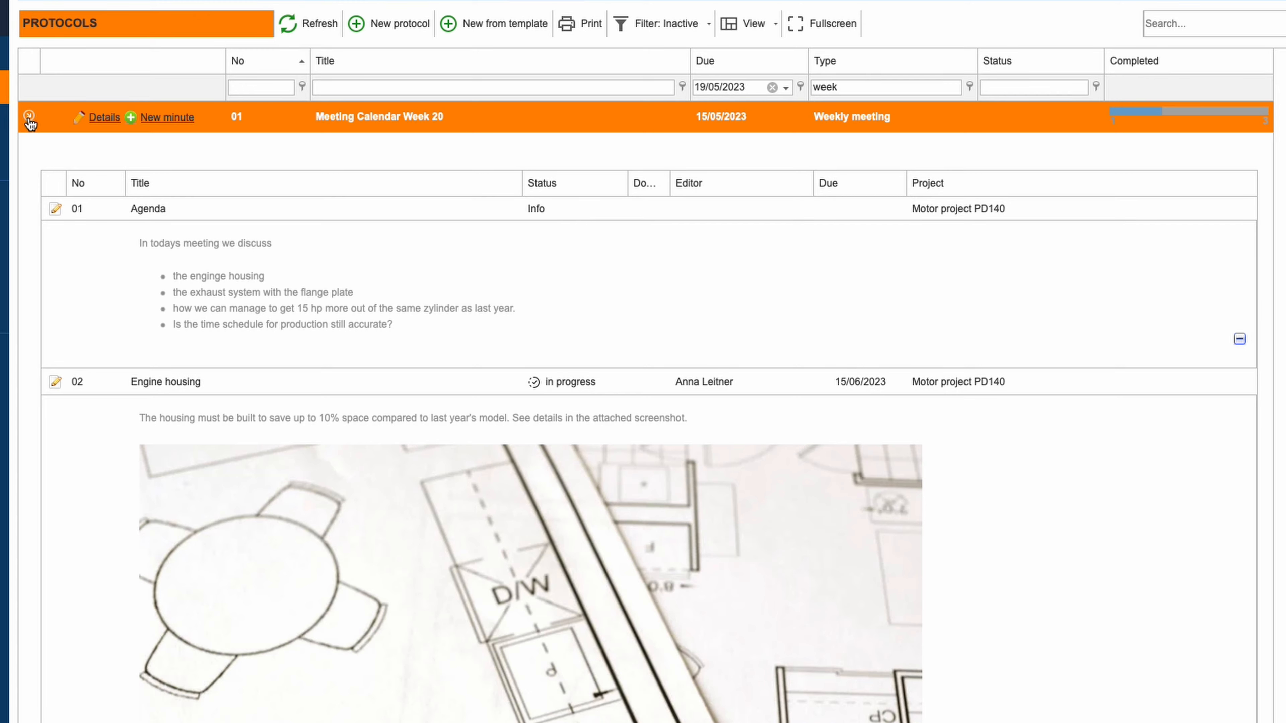